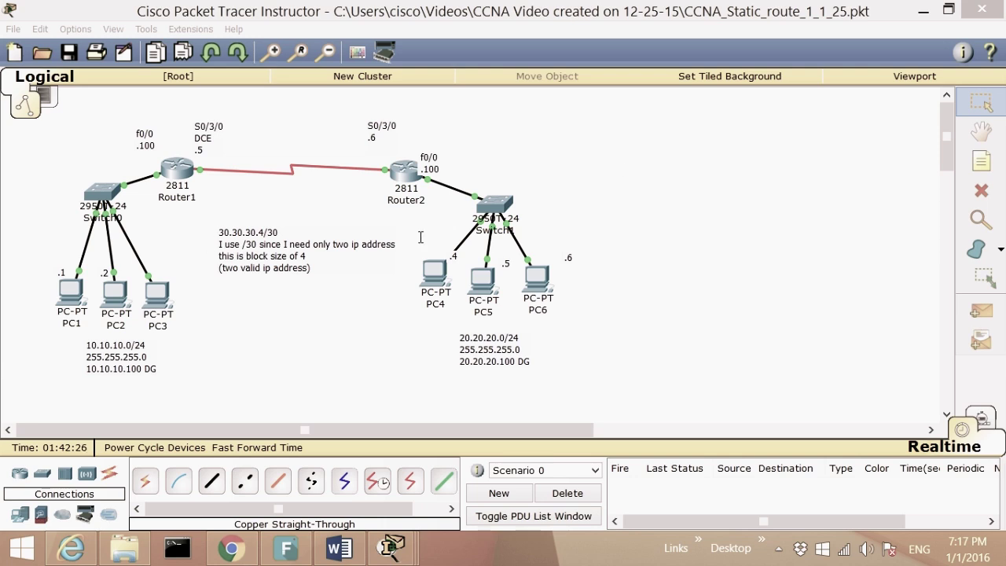
# Run ipconfig on PC1 to show IP 10.10.10.1, mask 255.255.255.0, gateway 10.10.10.100
pyautogui.click(66, 291)
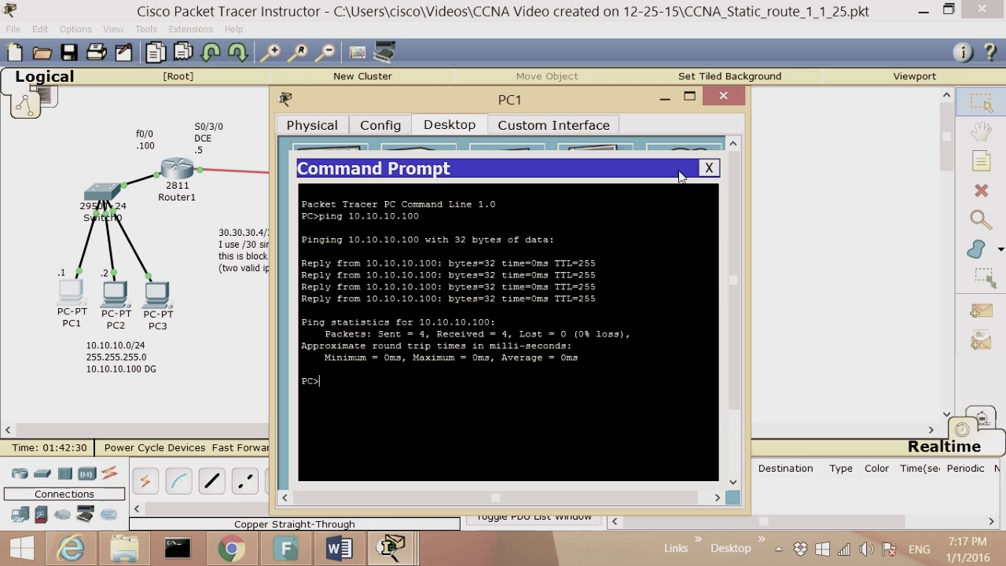
pyautogui.click(709, 167)
pyautogui.moveTo(654, 99); pyautogui.dragTo(890, 185)
pyautogui.moveTo(632, 176); pyautogui.dragTo(499, 115)
pyautogui.click(742, 203)
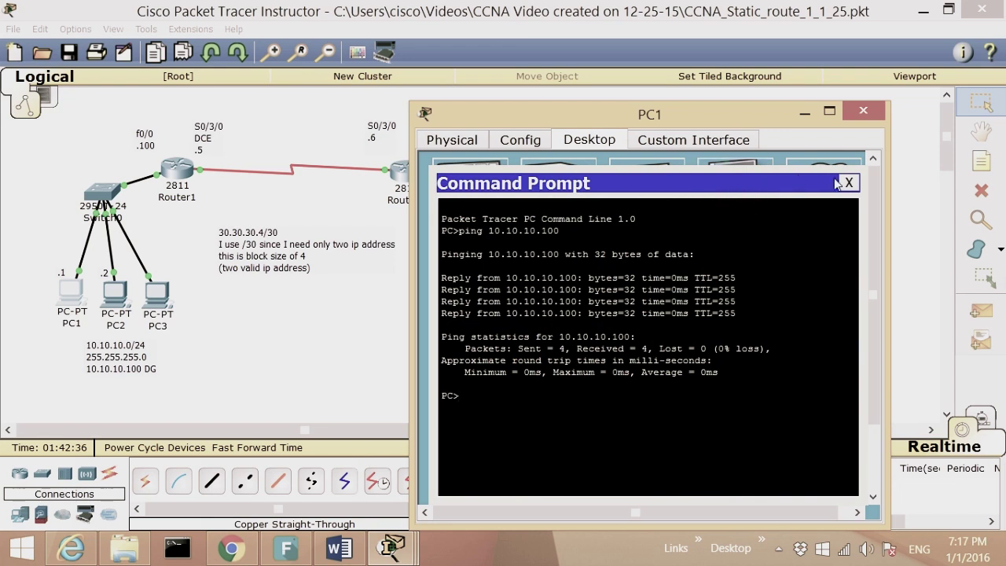
pyautogui.write('ip')
pyautogui.click(849, 184)
pyautogui.click(708, 202)
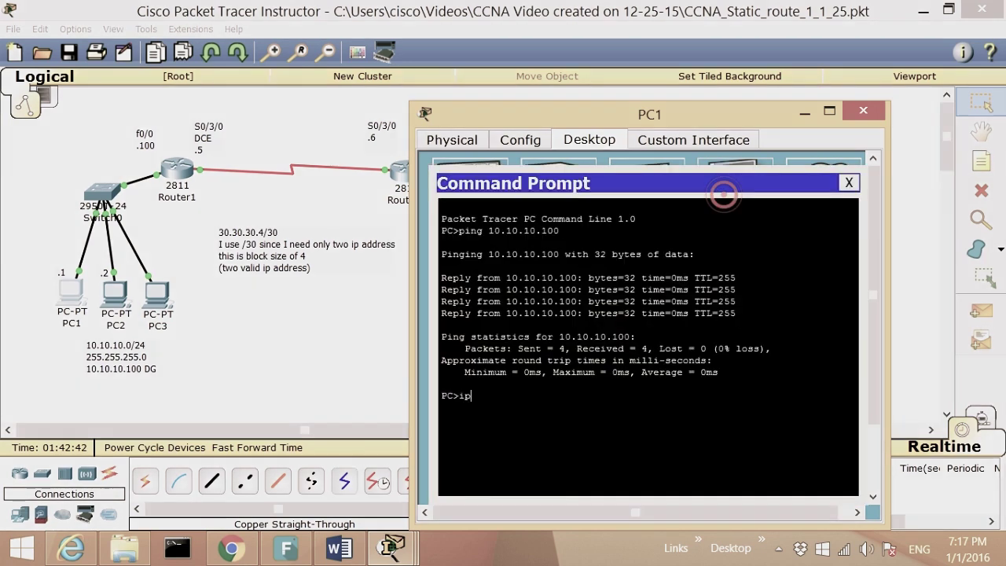
pyautogui.write('config')
pyautogui.press('Return')
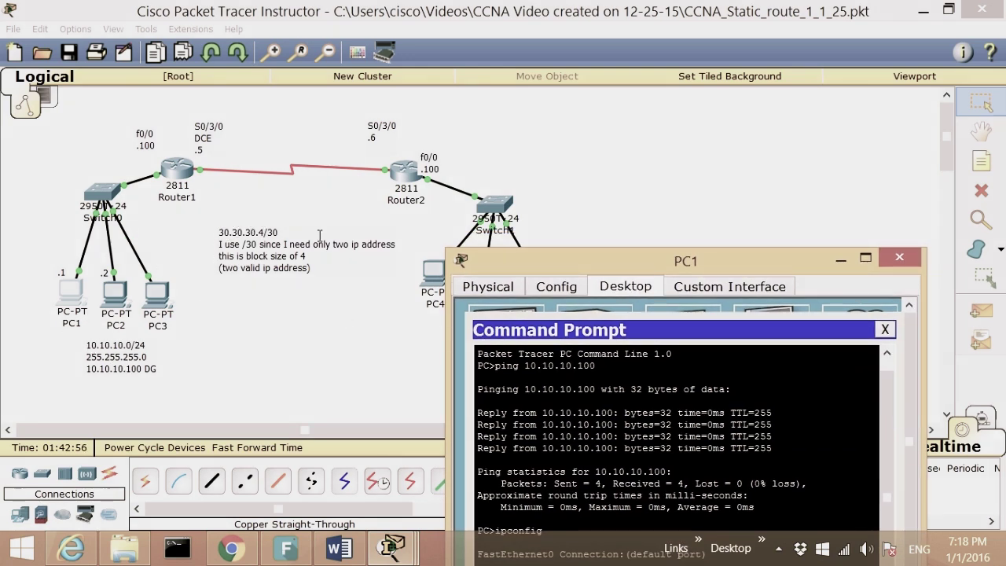
# Ping 20.20.20.4 from PC1 and mark the Destination host unreachable reply
pyautogui.moveTo(513, 260); pyautogui.dragTo(489, 367)
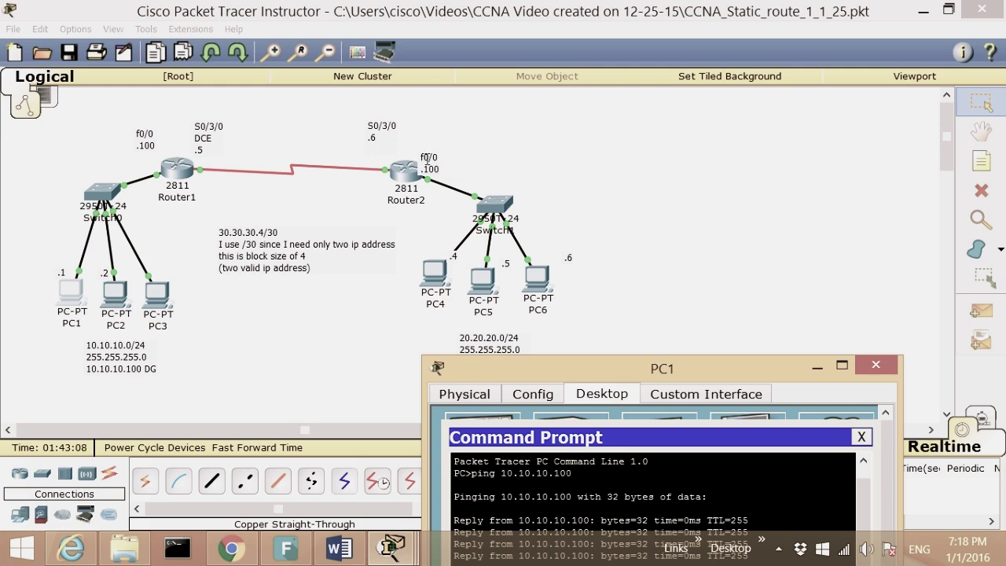
pyautogui.moveTo(524, 372); pyautogui.dragTo(541, 100)
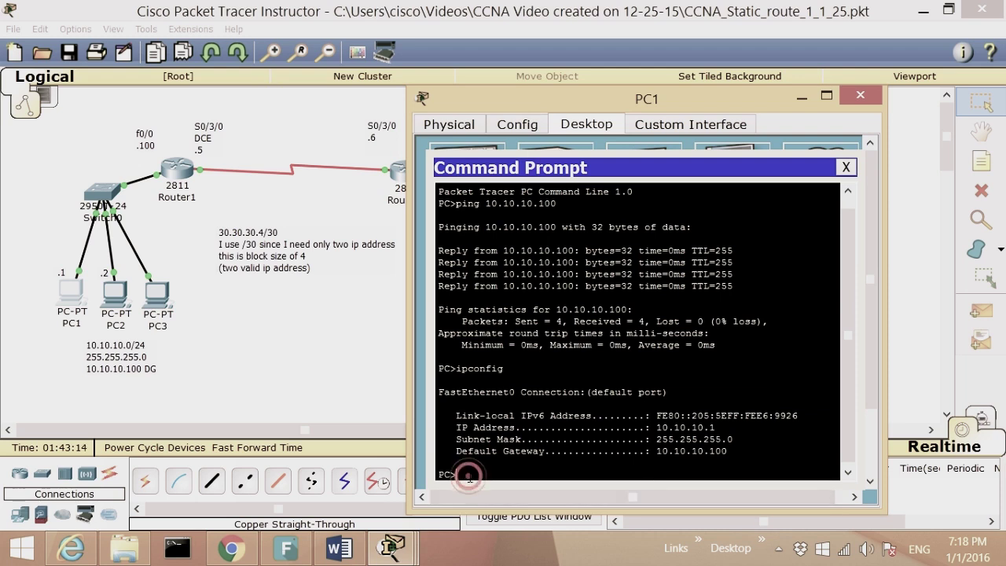
pyautogui.write('ing')
pyautogui.moveTo(488, 106); pyautogui.dragTo(591, 117)
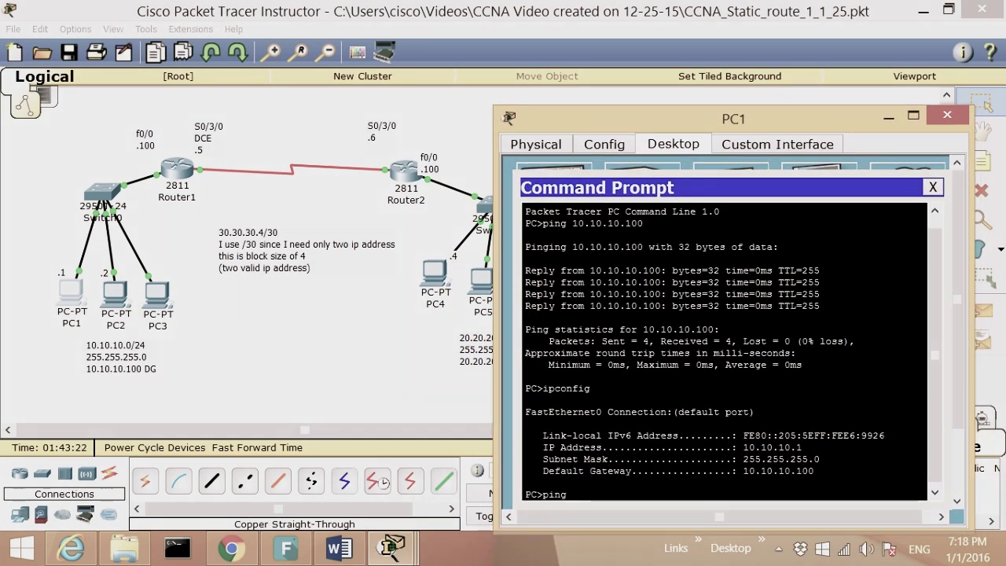
pyautogui.write('0.20.20.')
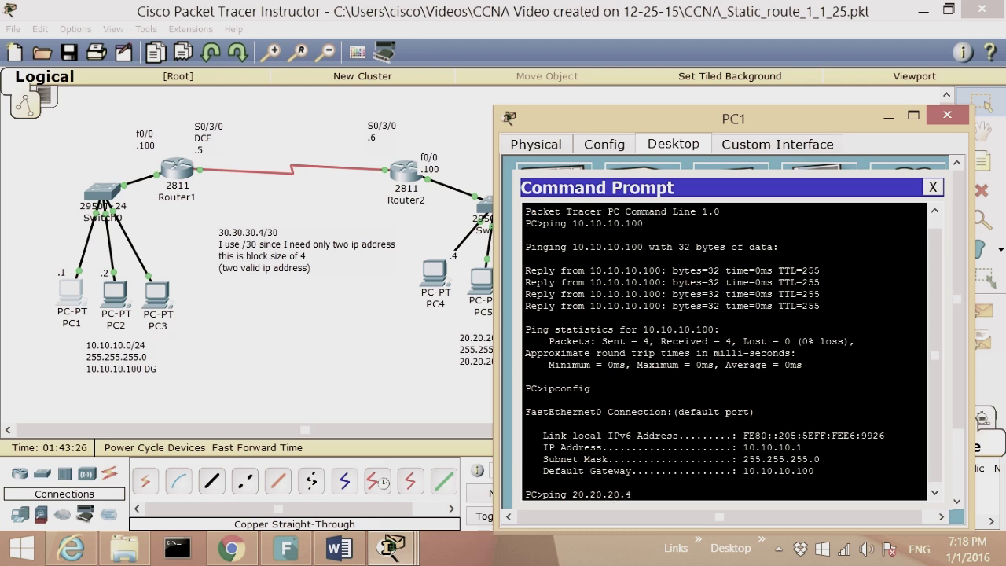
pyautogui.write('4')
pyautogui.press('Return')
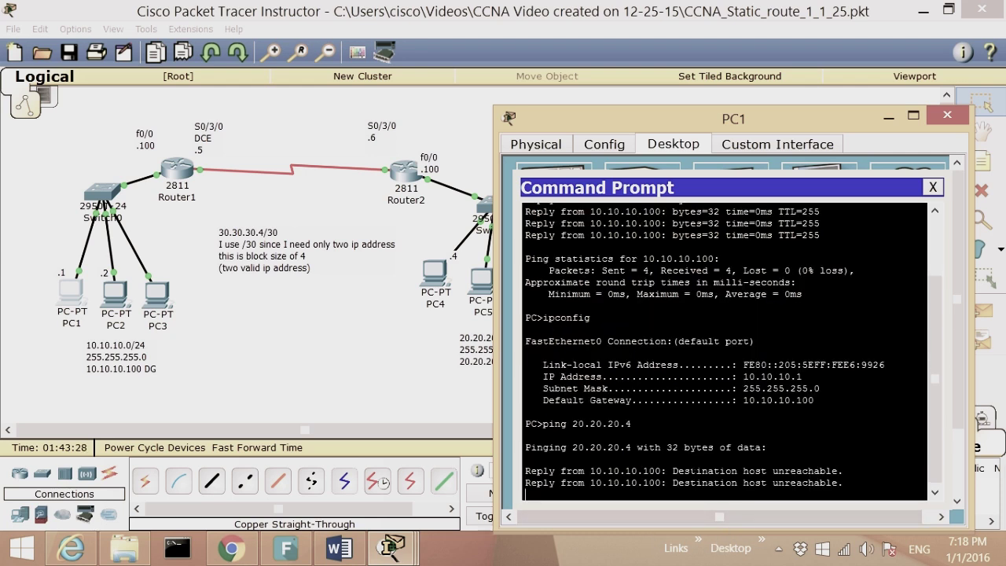
pyautogui.moveTo(669, 471); pyautogui.dragTo(840, 471)
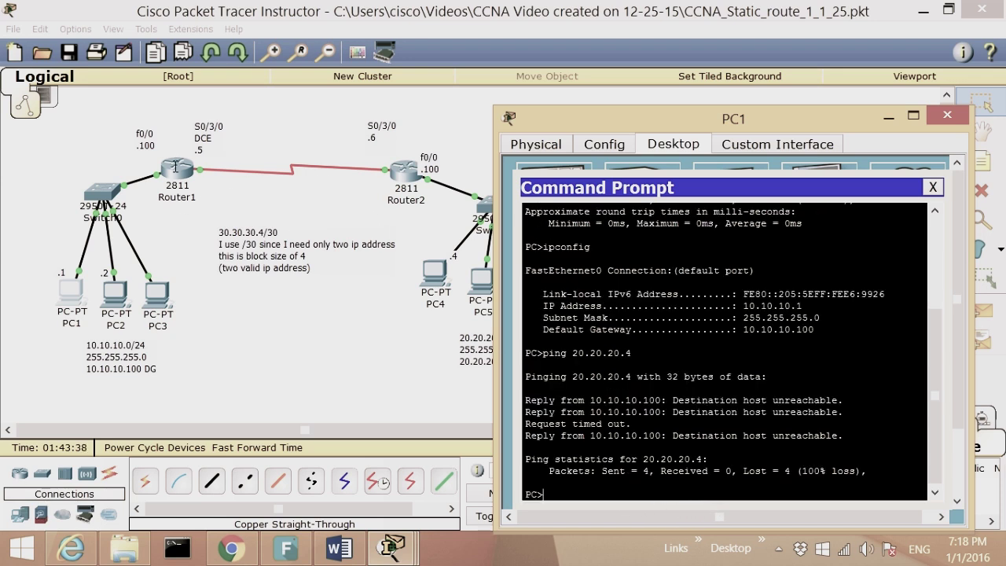
# Close PC1 and run show ip int brief on Router1, marking 10.10.10.100 and 30.30.30.5
pyautogui.click(932, 187)
pyautogui.click(889, 115)
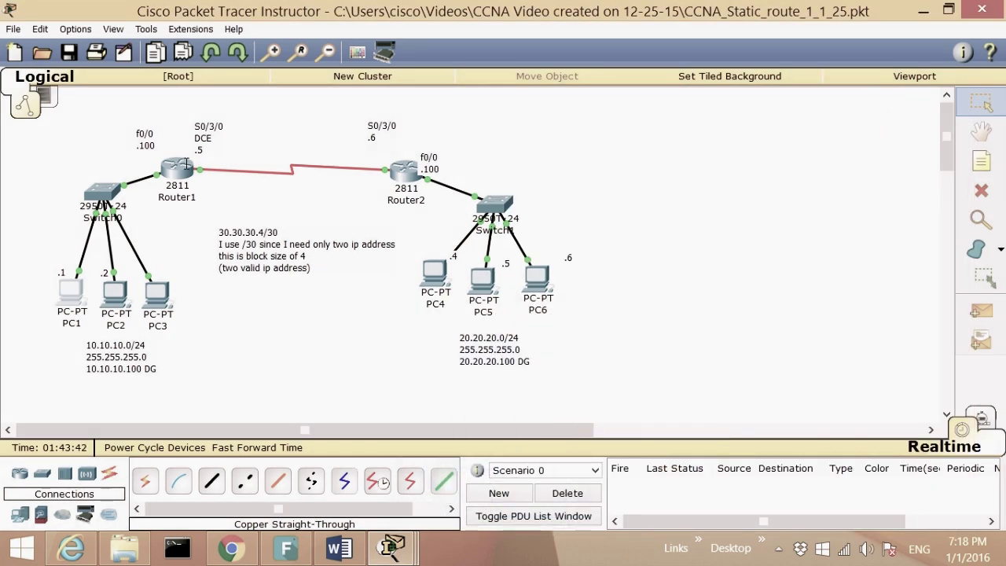
pyautogui.click(185, 167)
pyautogui.click(434, 393)
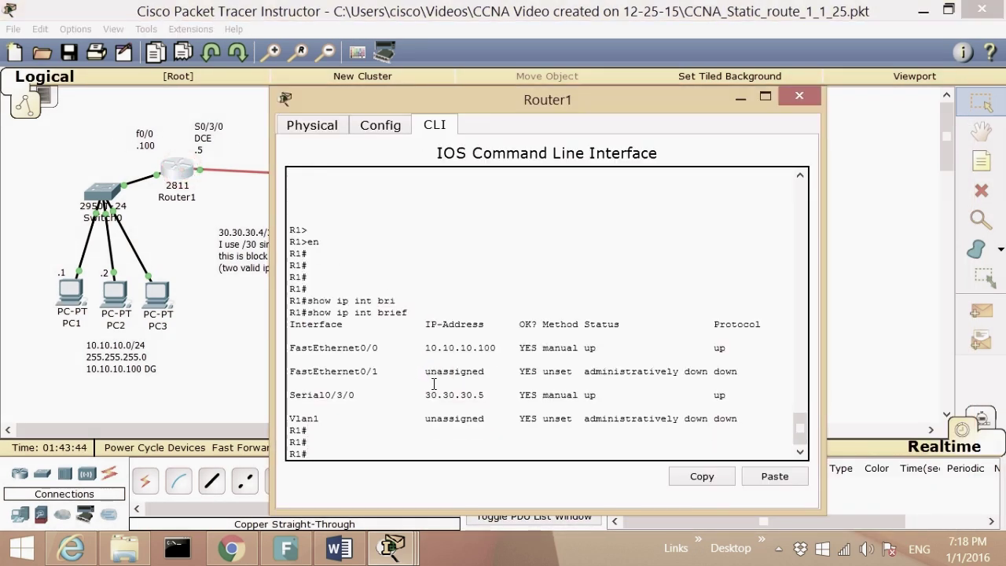
pyautogui.press('Up')
pyautogui.press('Return')
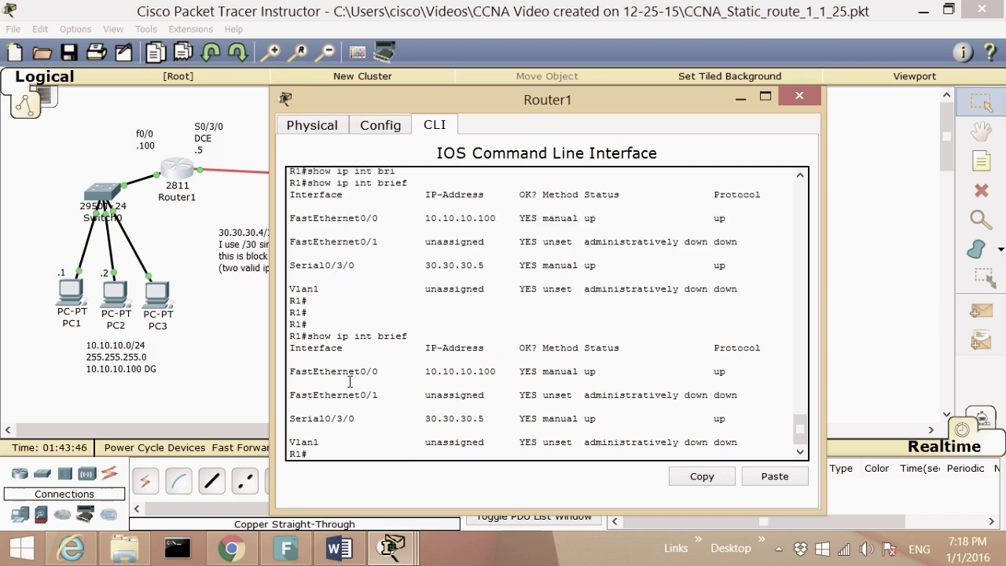
pyautogui.moveTo(424, 372); pyautogui.dragTo(496, 371)
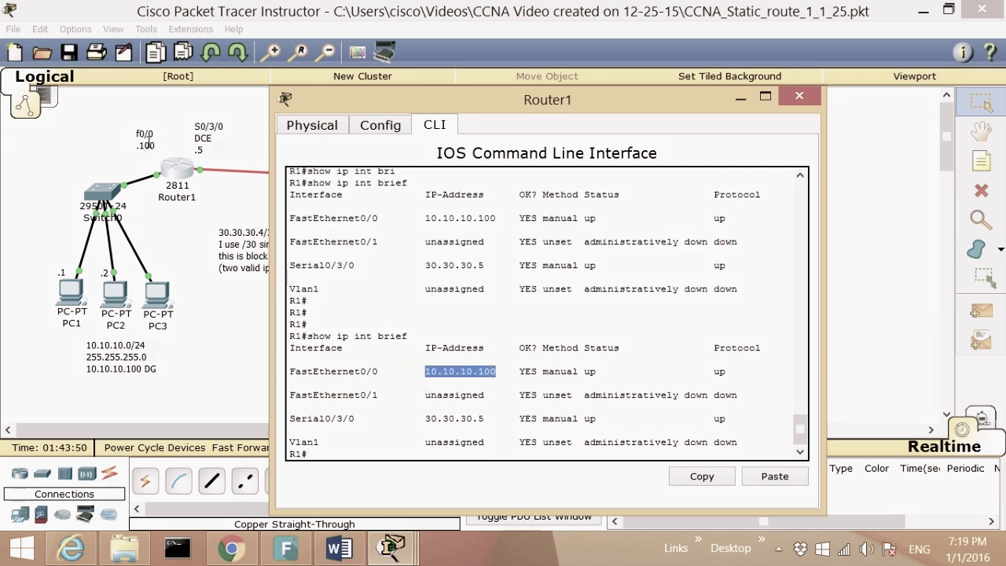
pyautogui.moveTo(420, 418); pyautogui.dragTo(491, 419)
# Move Router1's window to reveal Router2 and start editing the 30.30.30.4/30 note
pyautogui.moveTo(435, 109); pyautogui.dragTo(462, 157)
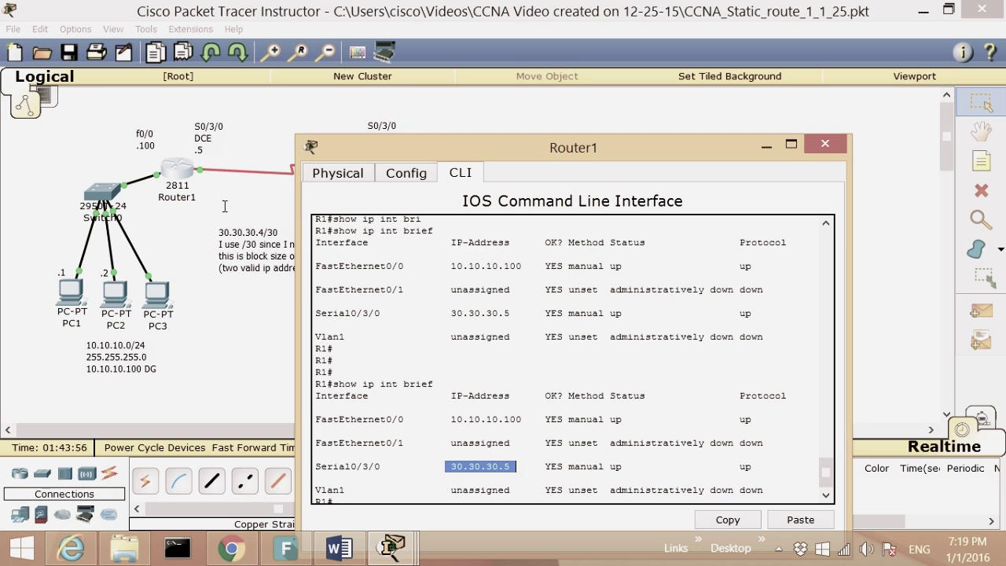
pyautogui.moveTo(349, 154); pyautogui.dragTo(354, 271)
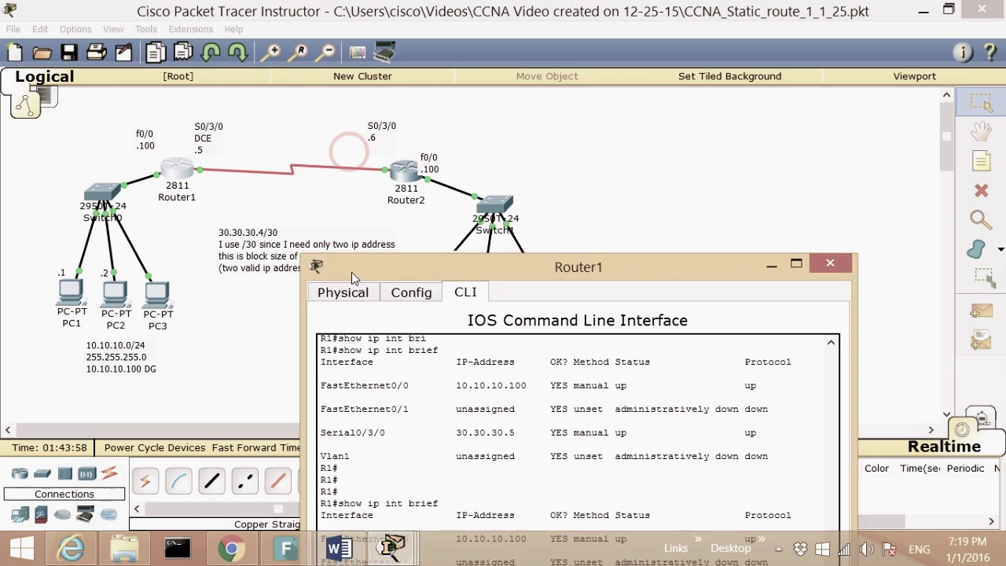
pyautogui.click(316, 267)
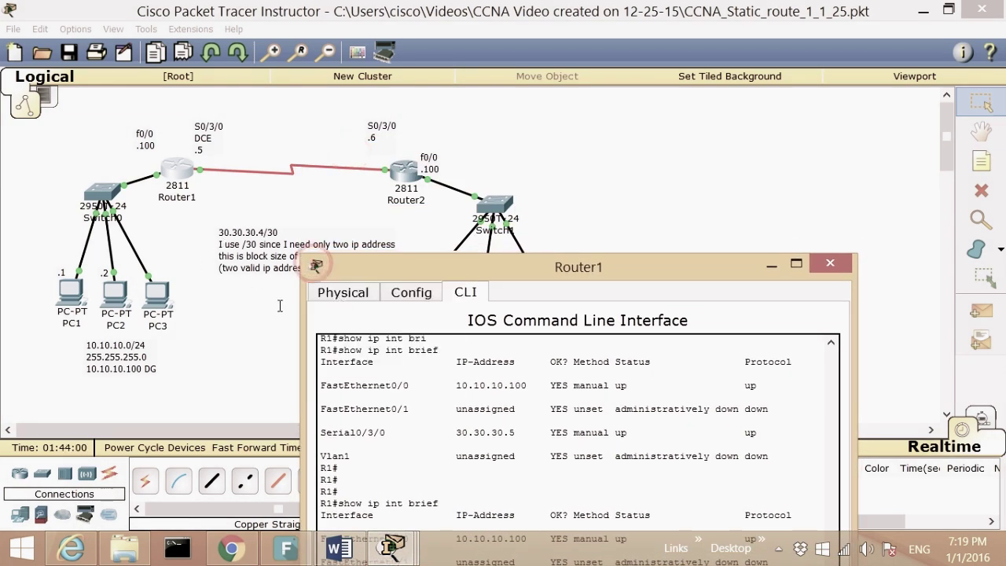
pyautogui.moveTo(440, 267); pyautogui.dragTo(367, 320)
pyautogui.click(277, 268)
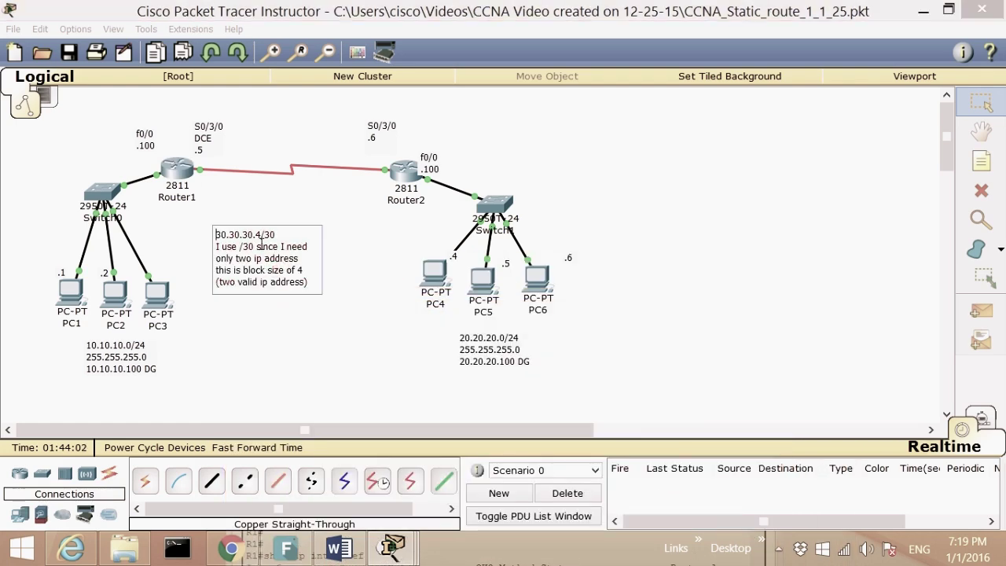
pyautogui.moveTo(276, 235); pyautogui.dragTo(207, 232)
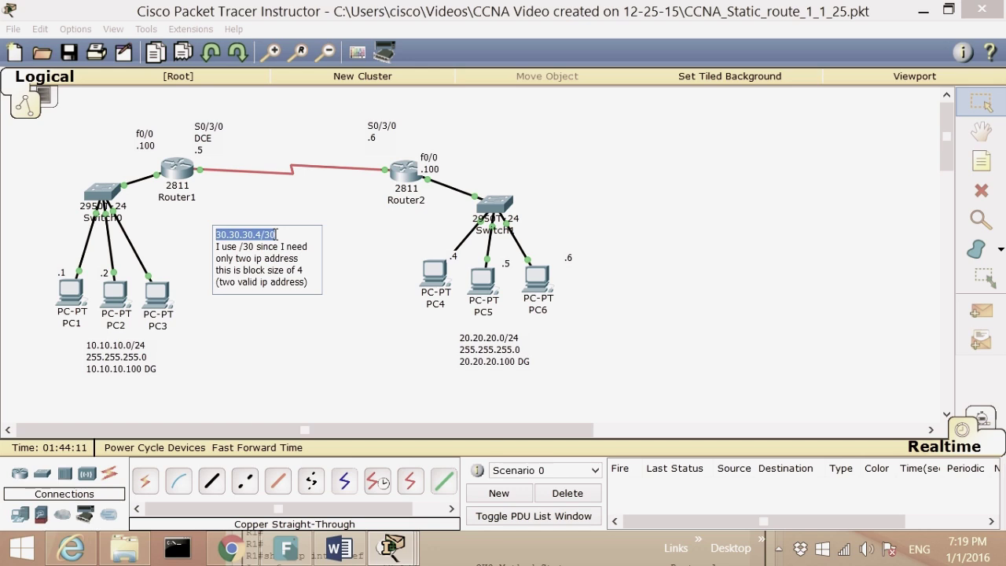
pyautogui.moveTo(268, 270); pyautogui.dragTo(307, 269)
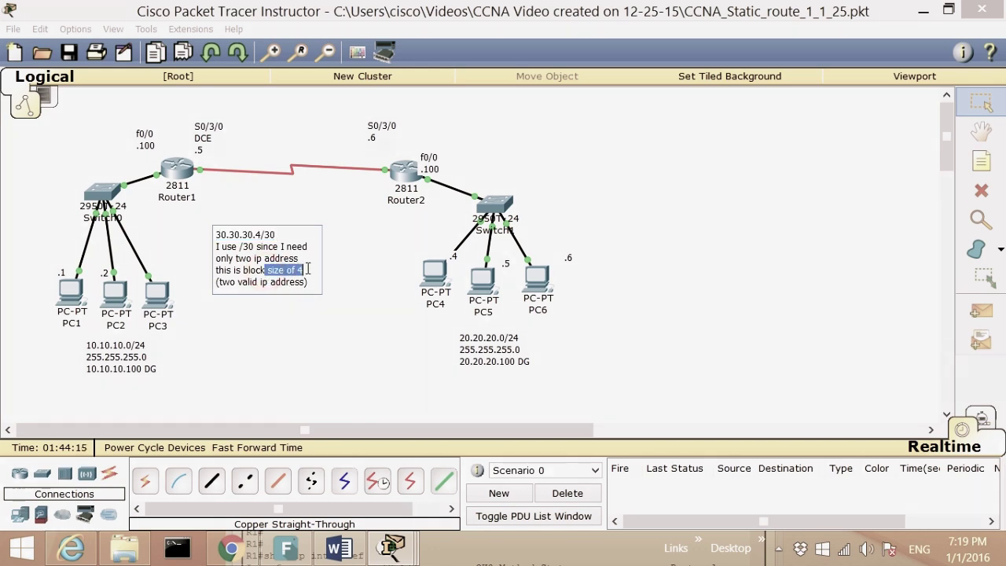
pyautogui.click(258, 229)
pyautogui.click(203, 149)
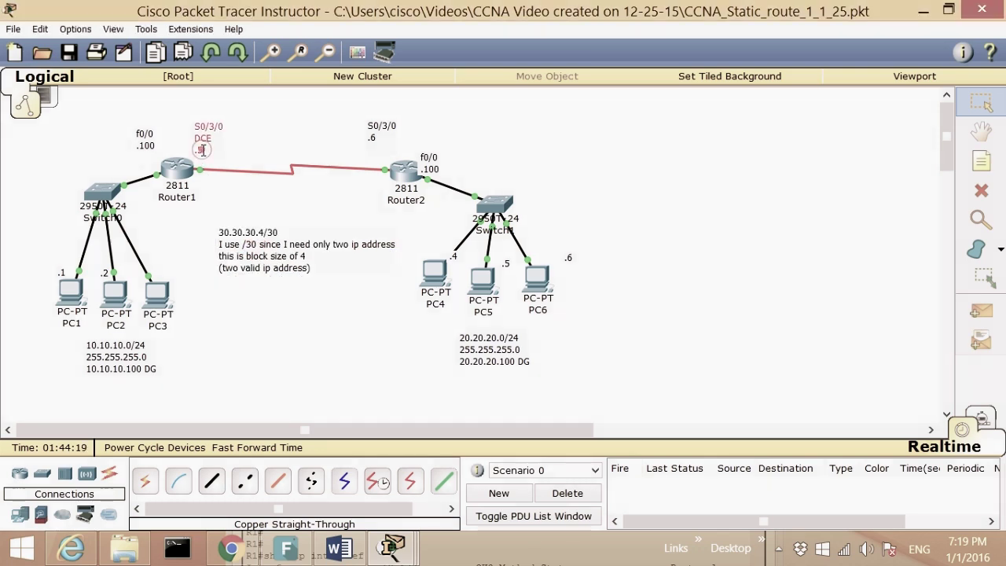
pyautogui.click(201, 150)
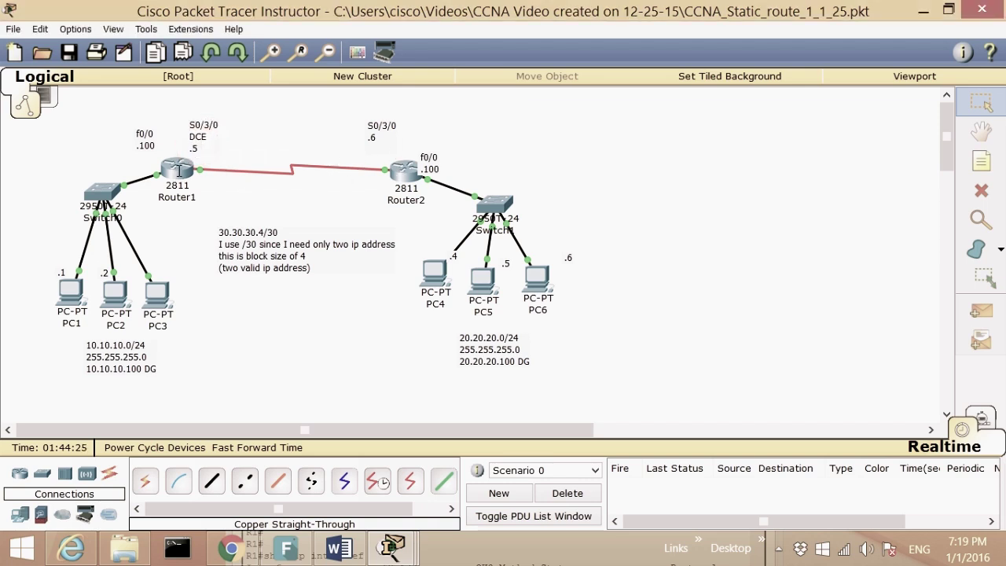
# Ping 30.30.30.6 from Router1's CLI and confirm a 5/5 success rate
pyautogui.click(179, 169)
pyautogui.moveTo(387, 319); pyautogui.dragTo(348, 140)
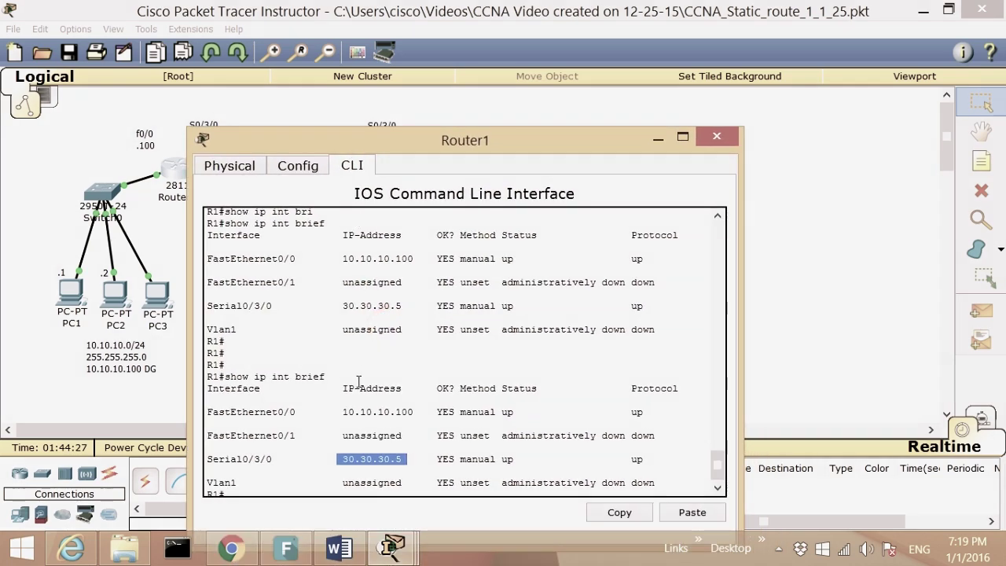
pyautogui.click(397, 380)
pyautogui.press('Return')
pyautogui.moveTo(403, 419); pyautogui.dragTo(337, 417)
pyautogui.write('p')
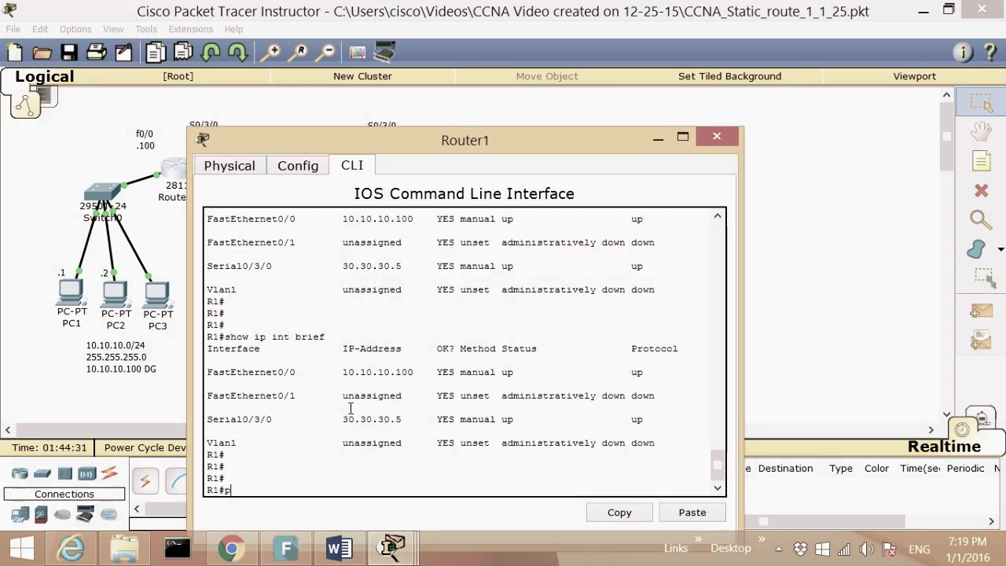
pyautogui.write('ing 30.30.30.6')
pyautogui.press('Return')
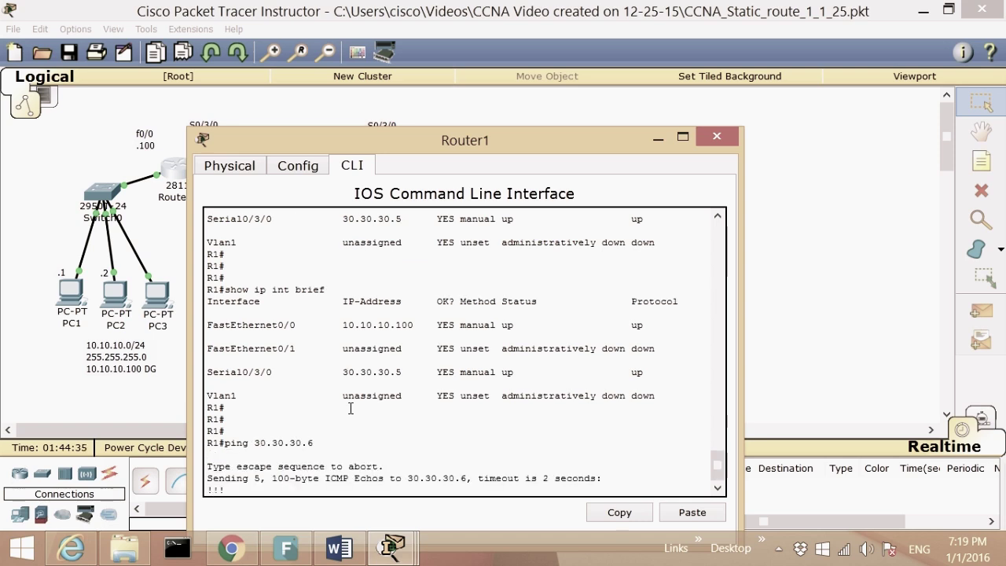
pyautogui.moveTo(318, 152); pyautogui.dragTo(388, 189)
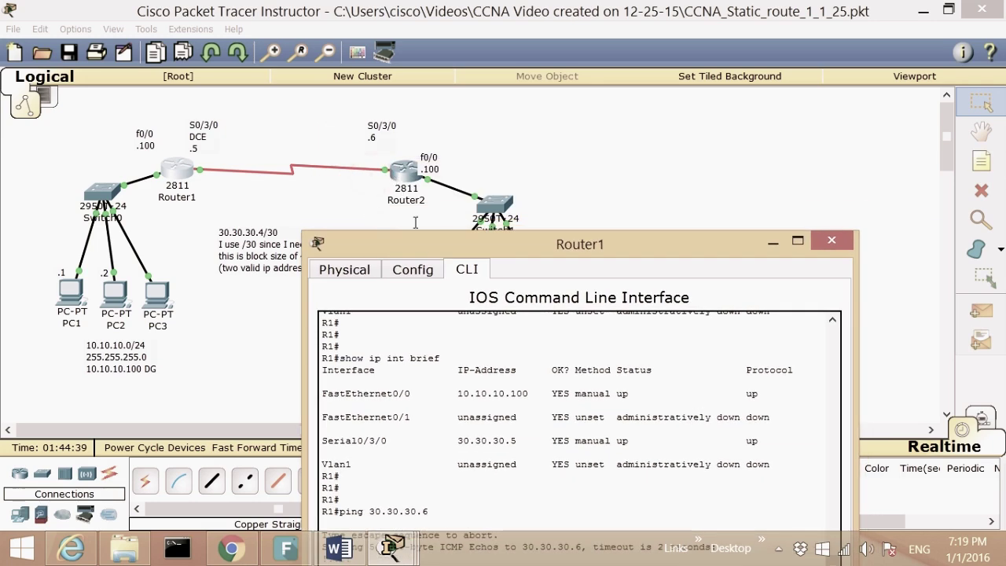
pyautogui.moveTo(420, 242); pyautogui.dragTo(371, 158)
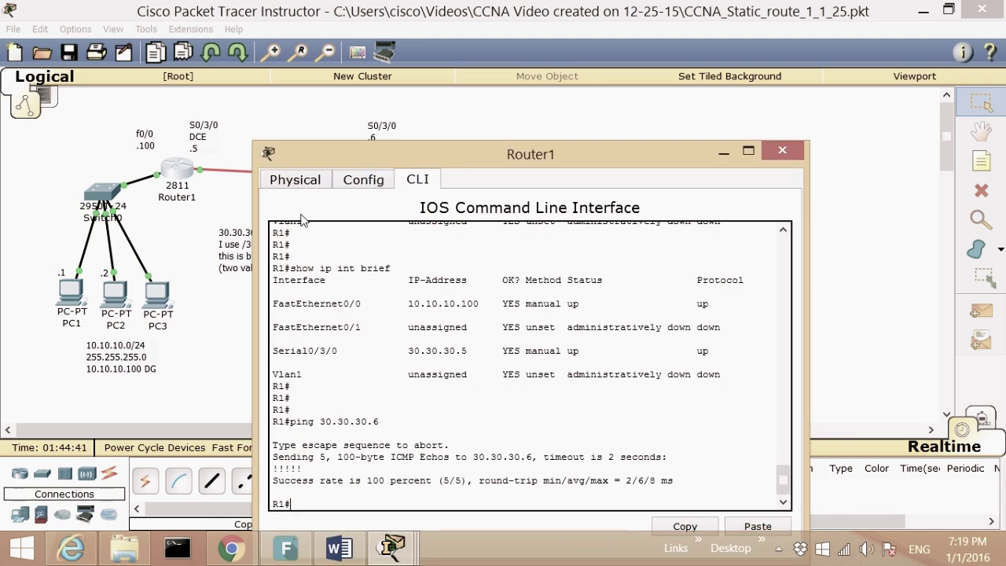
pyautogui.click(71, 313)
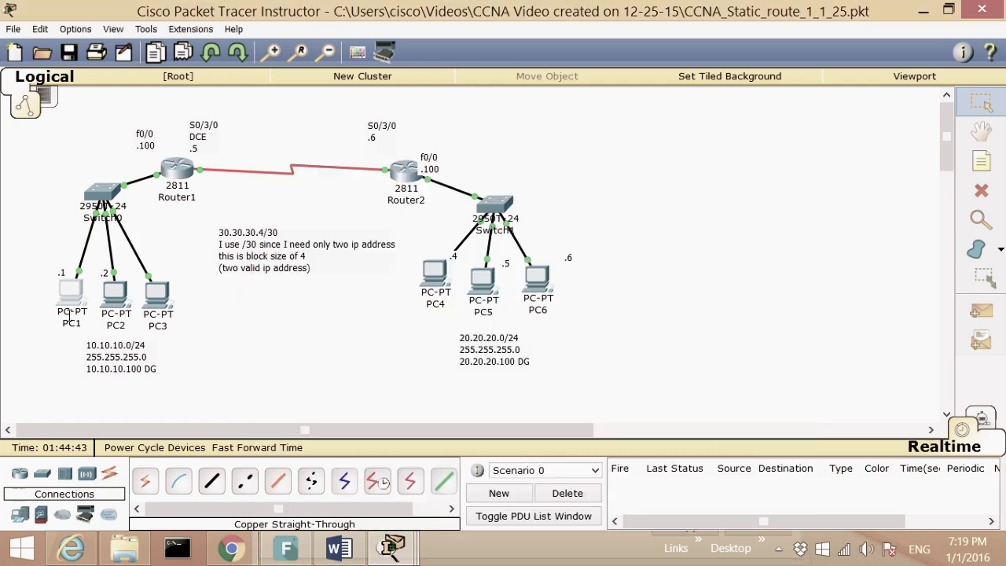
# Rerun PC1's ping to 20.20.20.4, which fails again, then reopen Router1's CLI
pyautogui.click(793, 207)
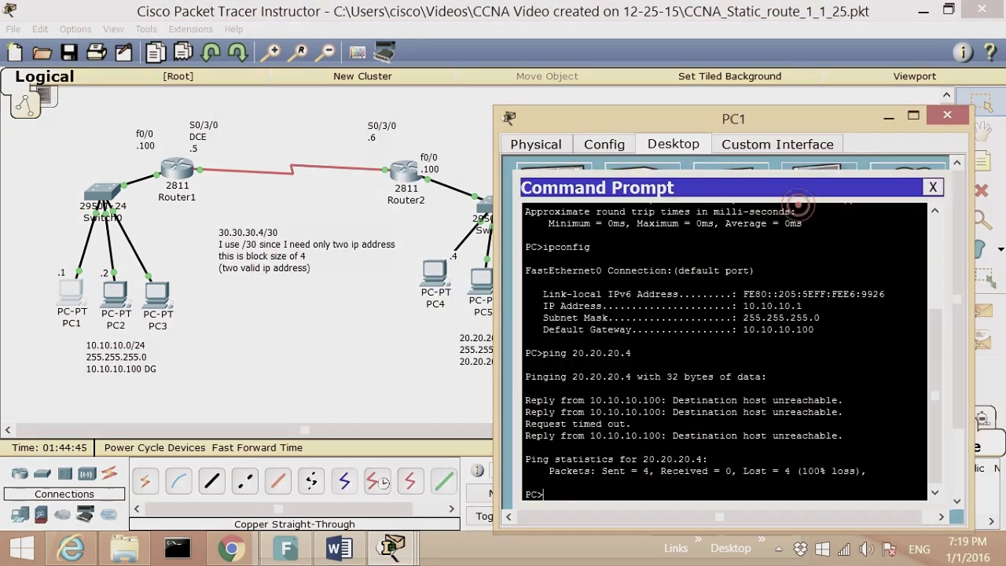
pyautogui.press('Up')
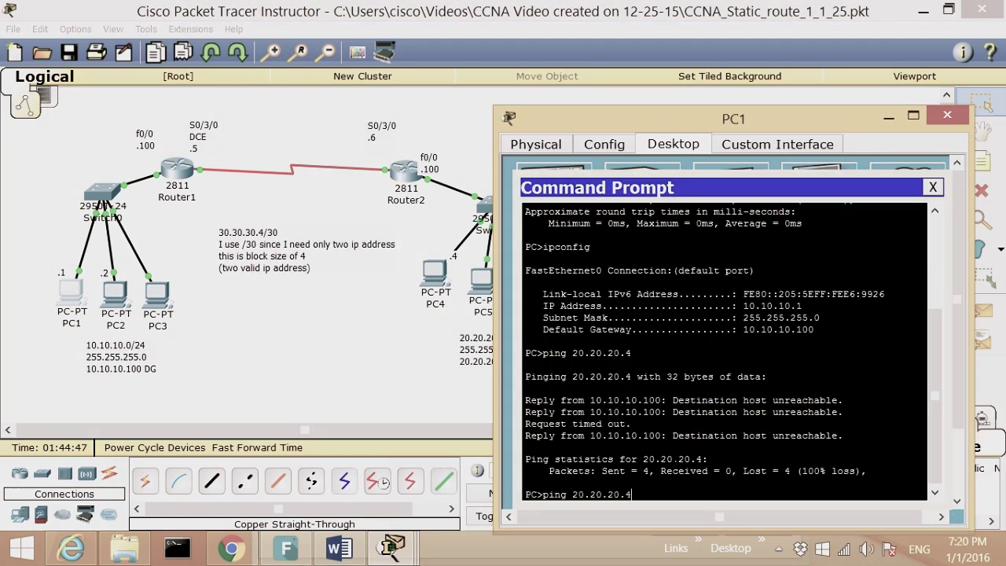
pyautogui.press('Return')
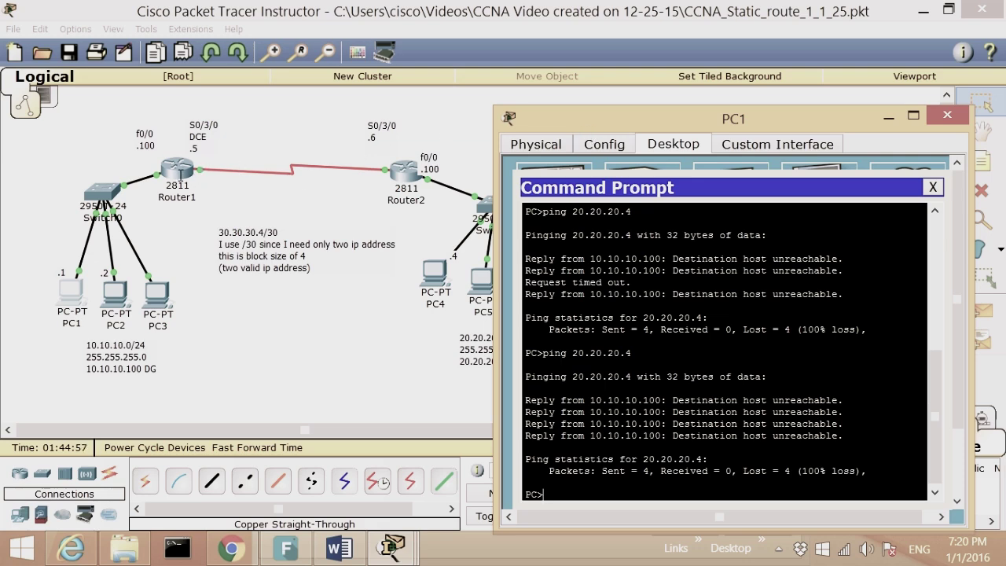
pyautogui.click(180, 171)
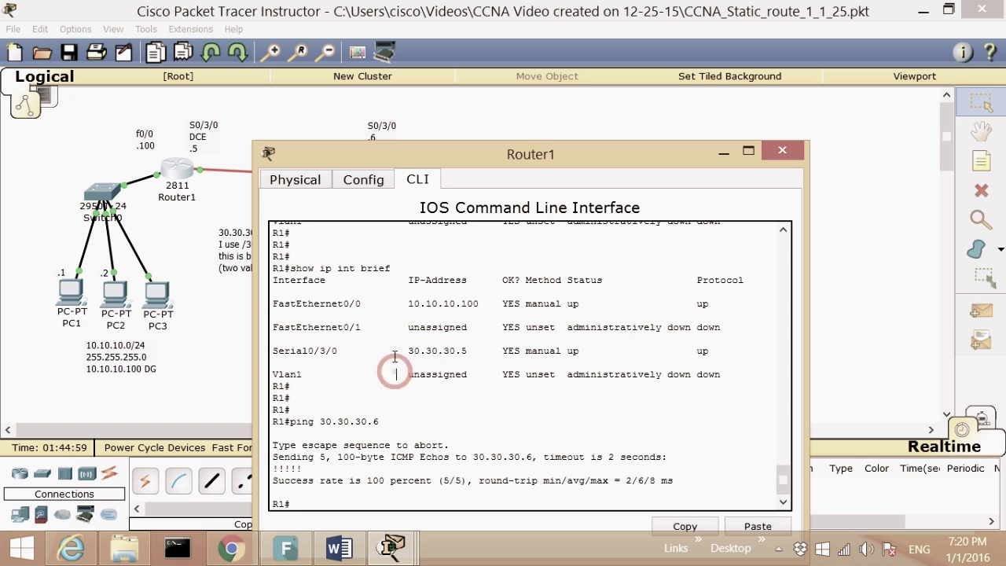
# Run show ip route on Router1 to display its routing table
pyautogui.press('Return')
pyautogui.press('Return')
pyautogui.press('Return')
pyautogui.write('show ip route')
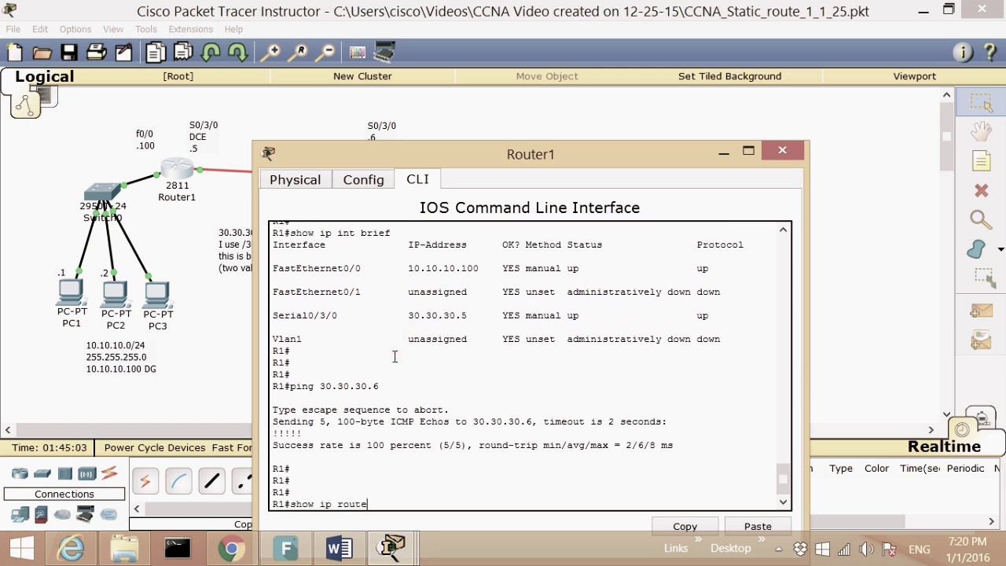
pyautogui.moveTo(494, 162); pyautogui.dragTo(572, 139)
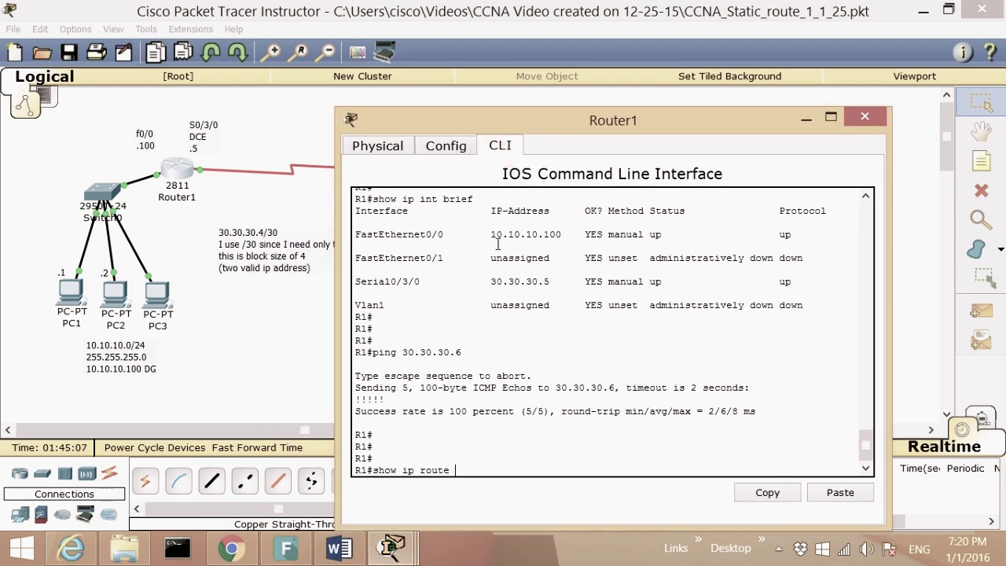
pyautogui.moveTo(488, 227); pyautogui.dragTo(575, 235)
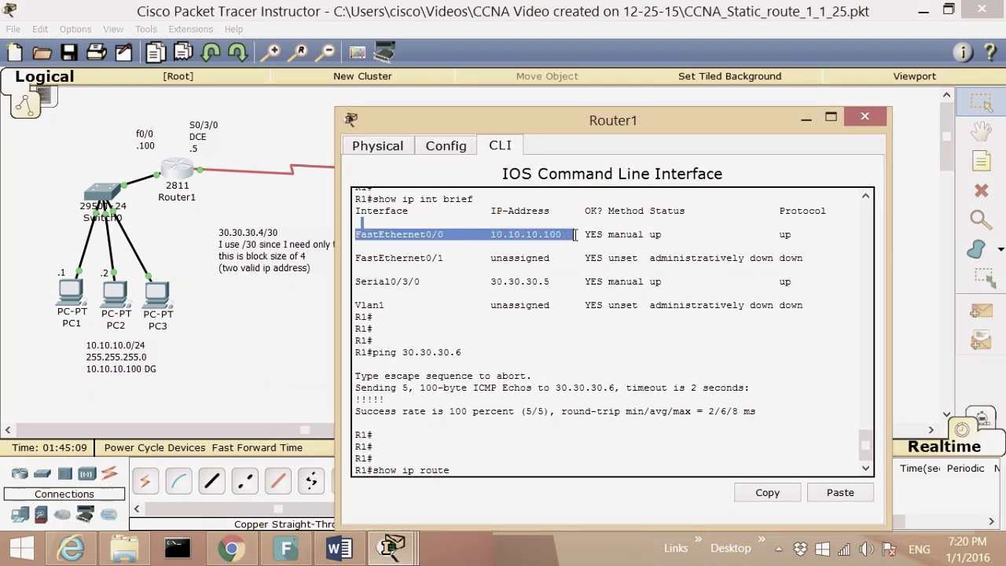
pyautogui.moveTo(485, 280); pyautogui.dragTo(557, 281)
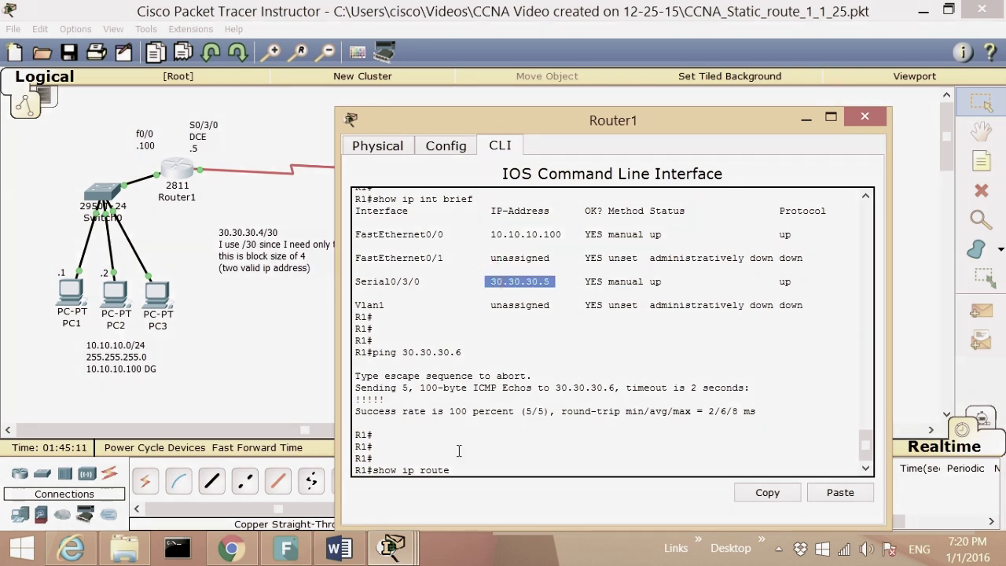
pyautogui.click(489, 473)
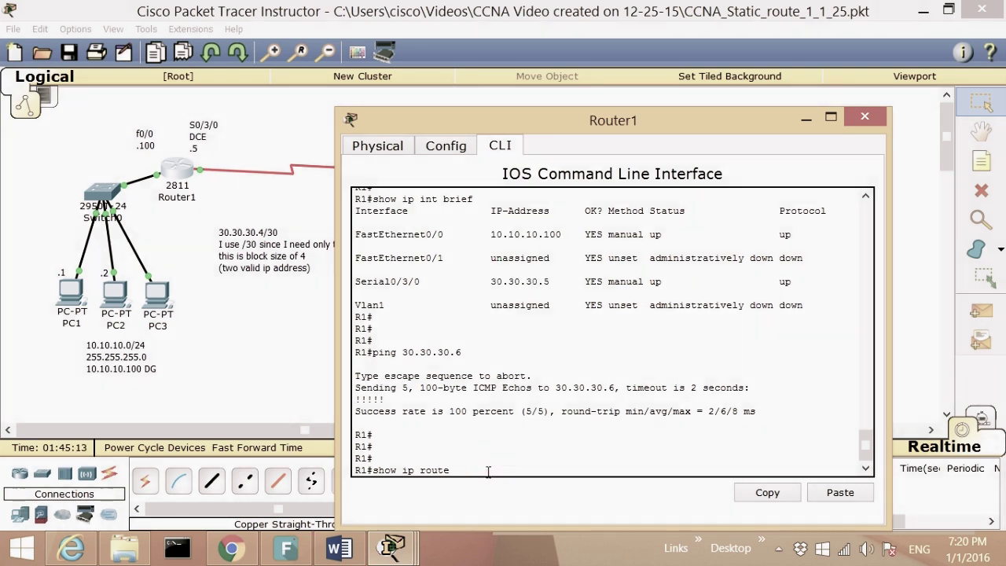
pyautogui.press('Return')
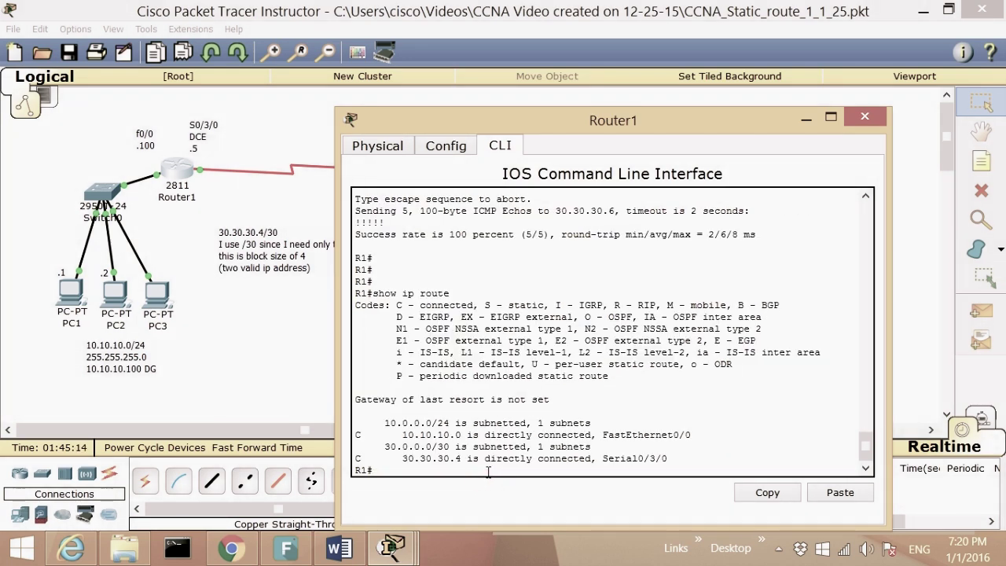
# Highlight the connected 10.10.10.0 and 30.30.30.4 routes and the route code legend
pyautogui.tripleClick(367, 441)
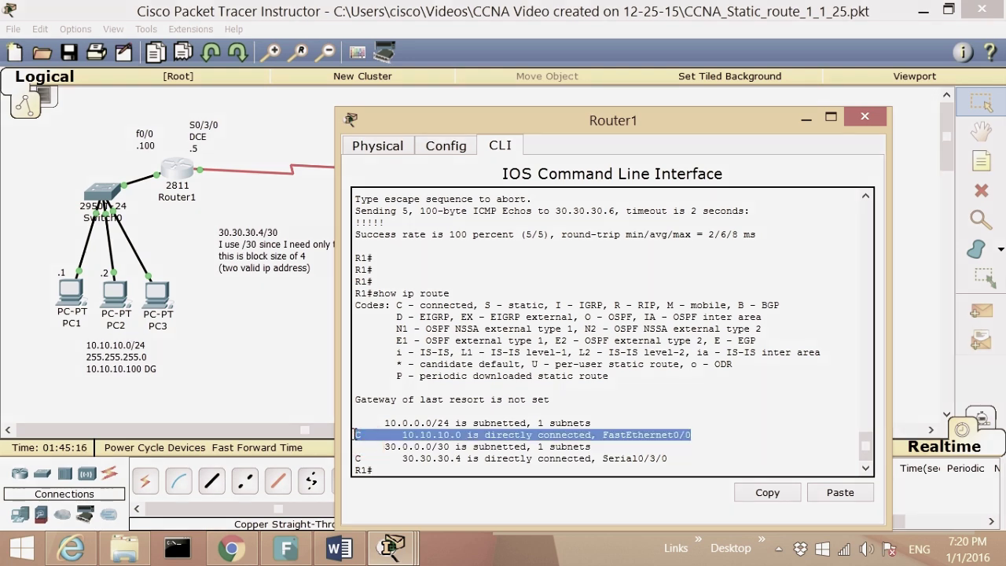
pyautogui.click(469, 305)
pyautogui.moveTo(472, 305); pyautogui.dragTo(399, 310)
pyautogui.moveTo(379, 437); pyautogui.dragTo(455, 435)
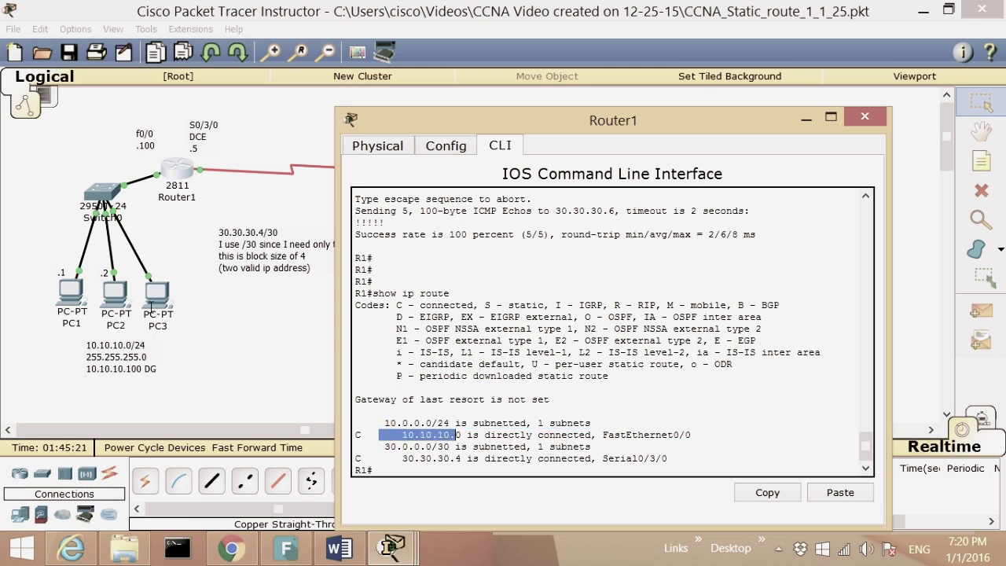
pyautogui.moveTo(483, 118); pyautogui.dragTo(676, 119)
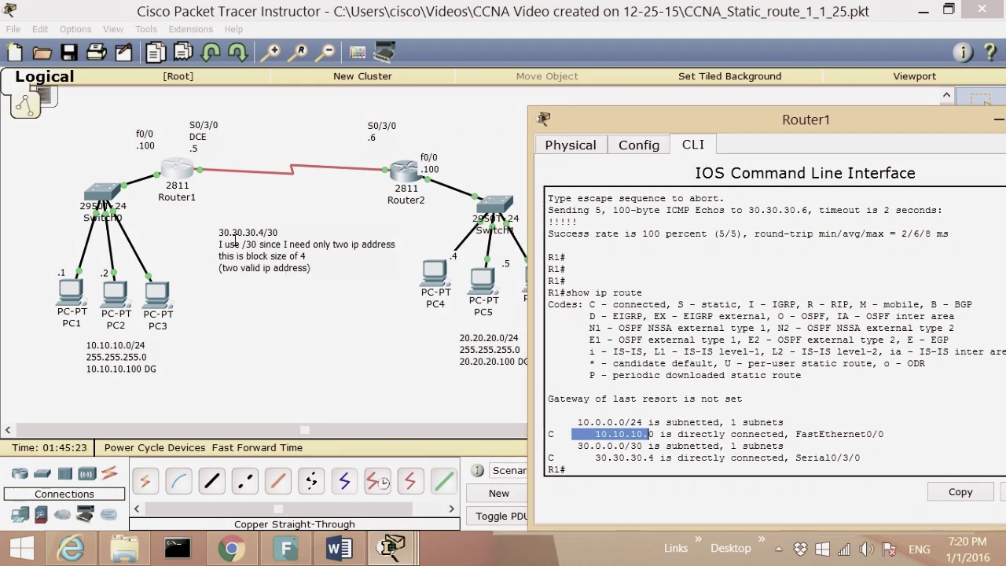
pyautogui.moveTo(665, 459); pyautogui.dragTo(595, 460)
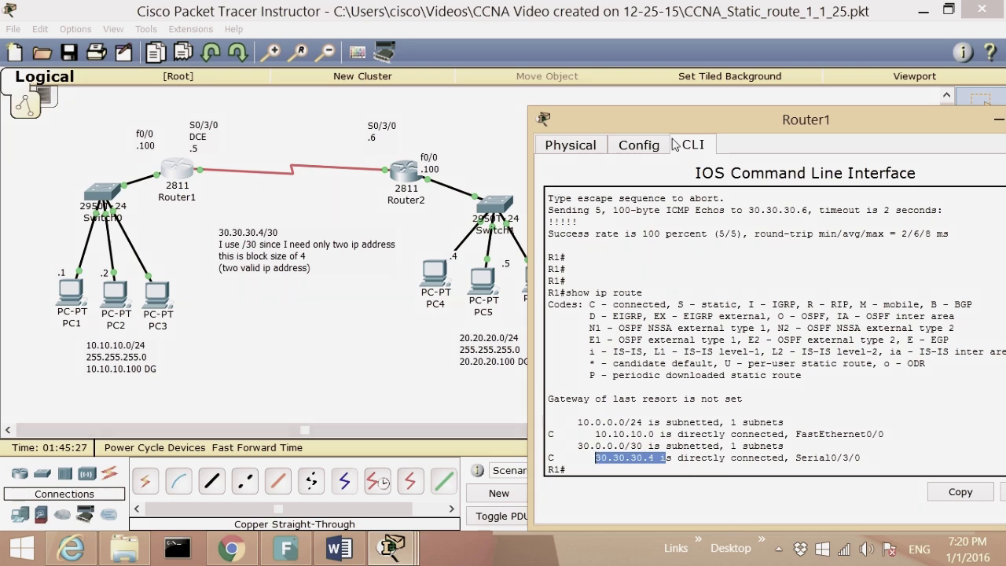
# Point out the 20.20.20.0/24 network on the topology, absent from Router1's table
pyautogui.moveTo(670, 119); pyautogui.dragTo(625, 120)
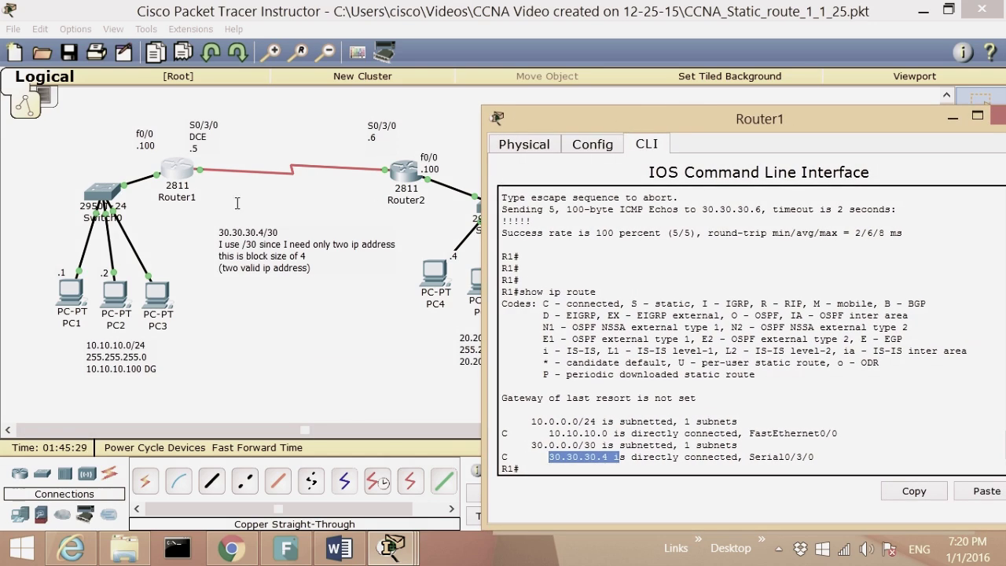
pyautogui.moveTo(602, 126); pyautogui.dragTo(653, 126)
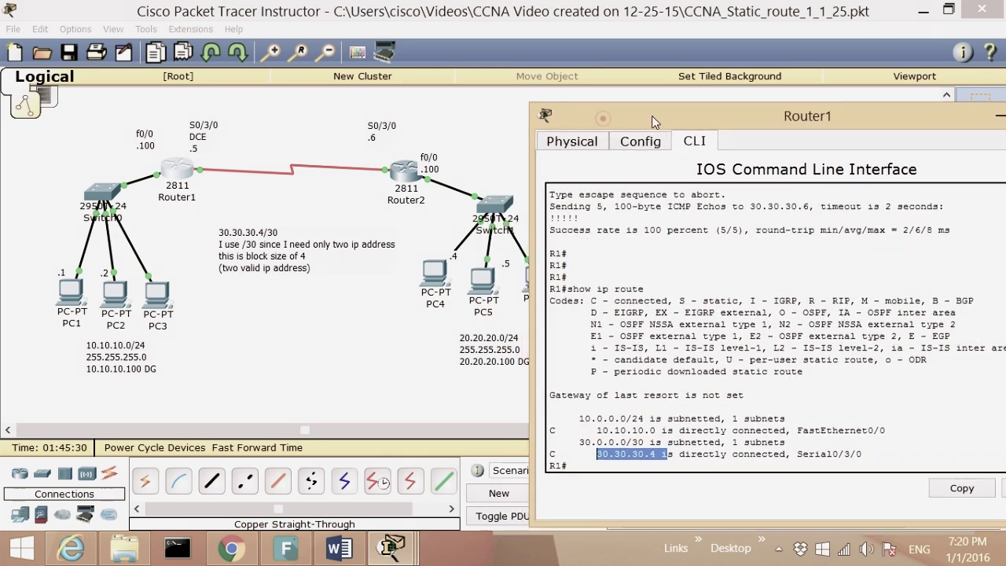
pyautogui.click(467, 347)
pyautogui.moveTo(458, 340); pyautogui.dragTo(518, 338)
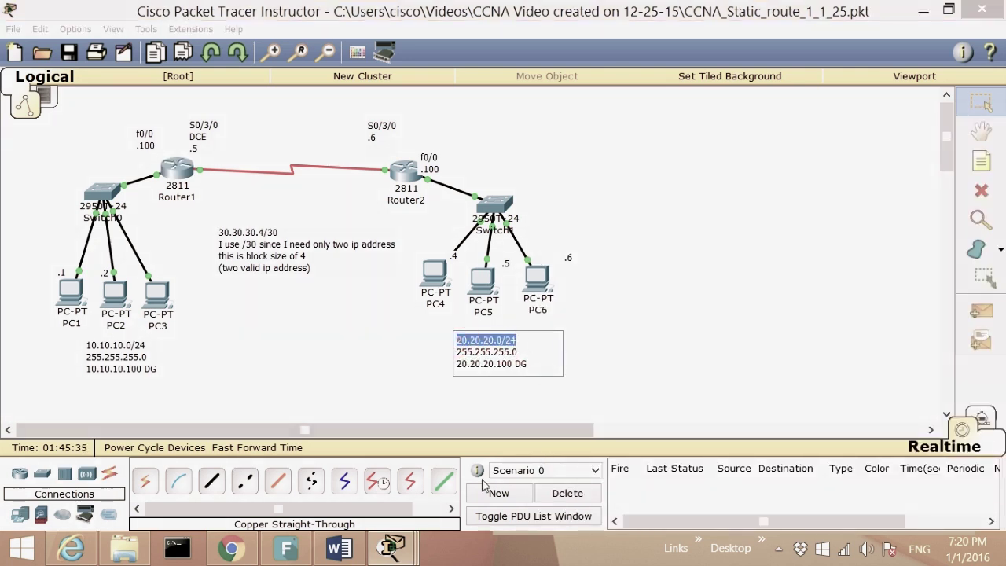
pyautogui.click(174, 168)
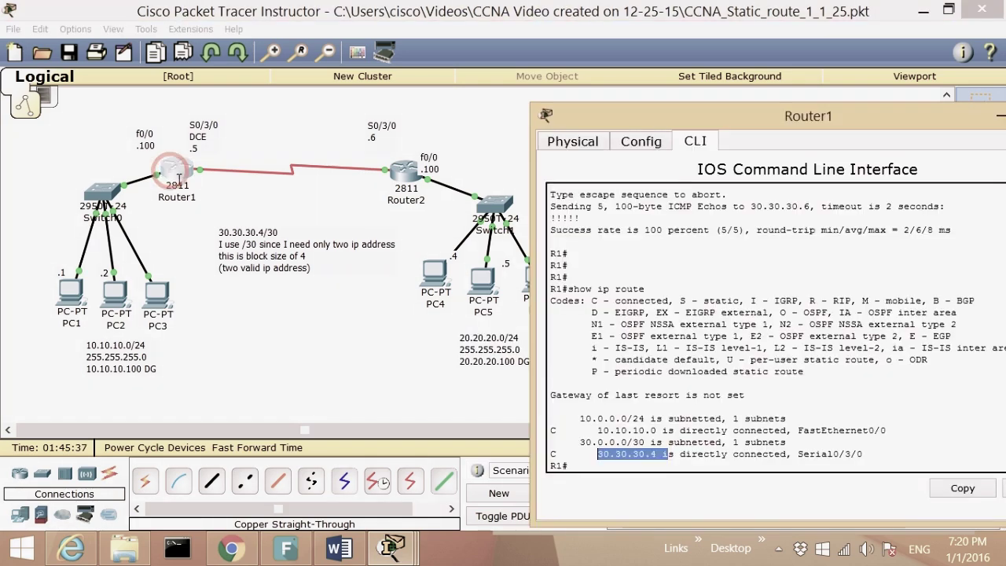
pyautogui.moveTo(587, 126); pyautogui.dragTo(447, 102)
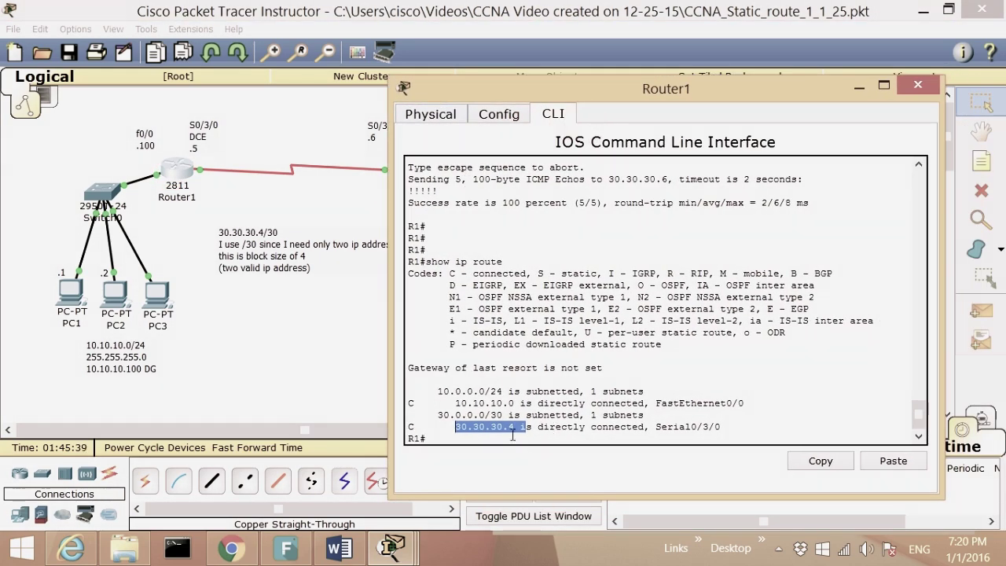
pyautogui.click(480, 445)
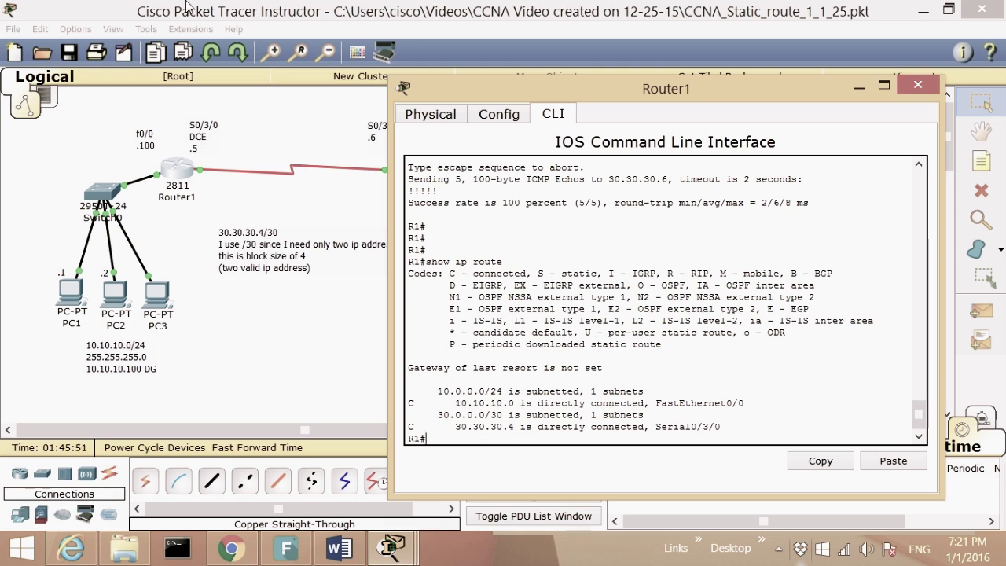
pyautogui.click(362, 95)
# Recall show ip int brief on Router2's CLI and widen the window to fit the output
pyautogui.click(415, 189)
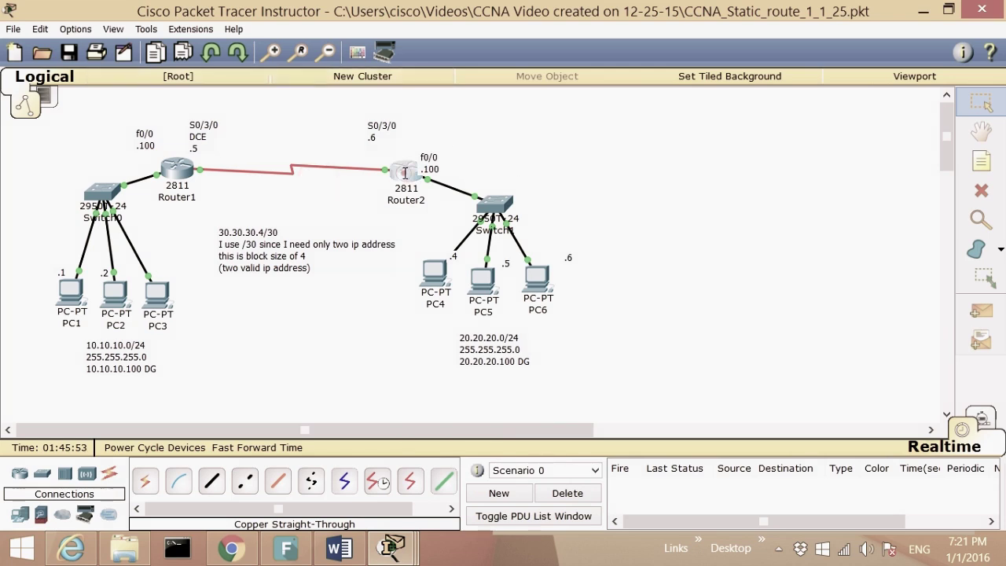
pyautogui.click(516, 422)
pyautogui.press('Return')
pyautogui.press('Return')
pyautogui.press('Return')
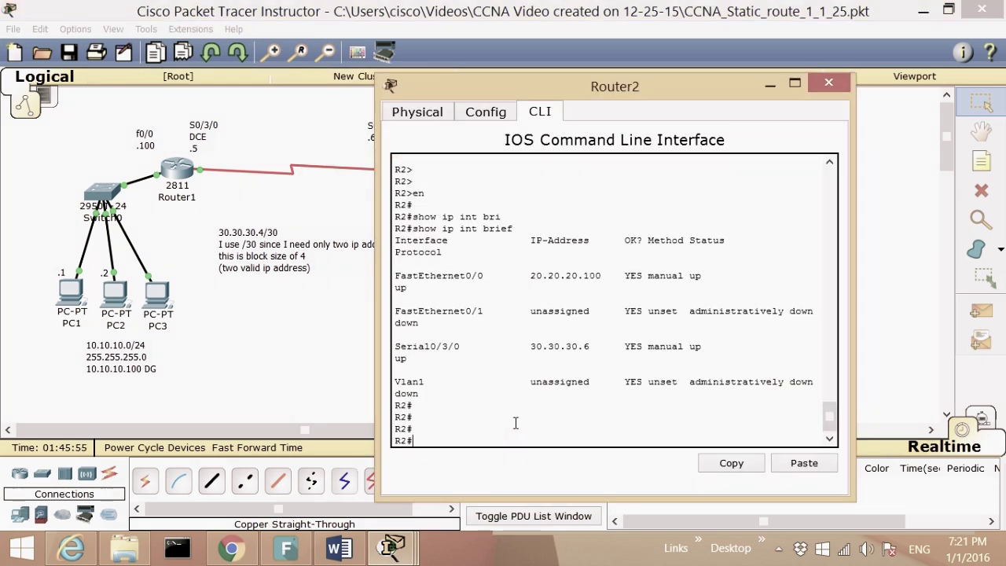
pyautogui.press('Up')
pyautogui.press('Return')
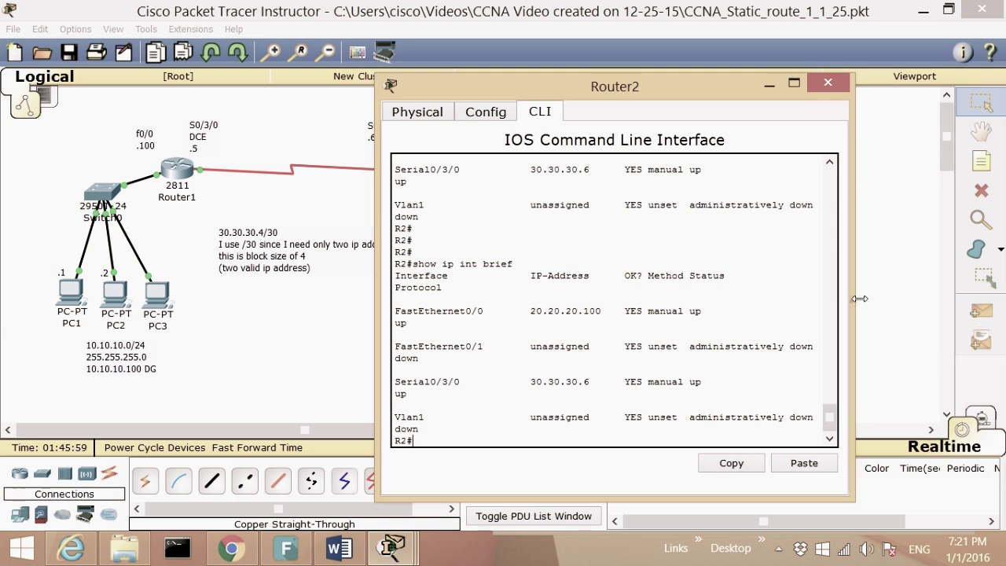
pyautogui.moveTo(860, 299); pyautogui.dragTo(941, 299)
# Highlight Router2's addresses 20.20.20.100 and 30.30.30.6, then switch to the Word lab notes
pyautogui.moveTo(531, 360); pyautogui.dragTo(617, 366)
pyautogui.moveTo(570, 95); pyautogui.dragTo(688, 97)
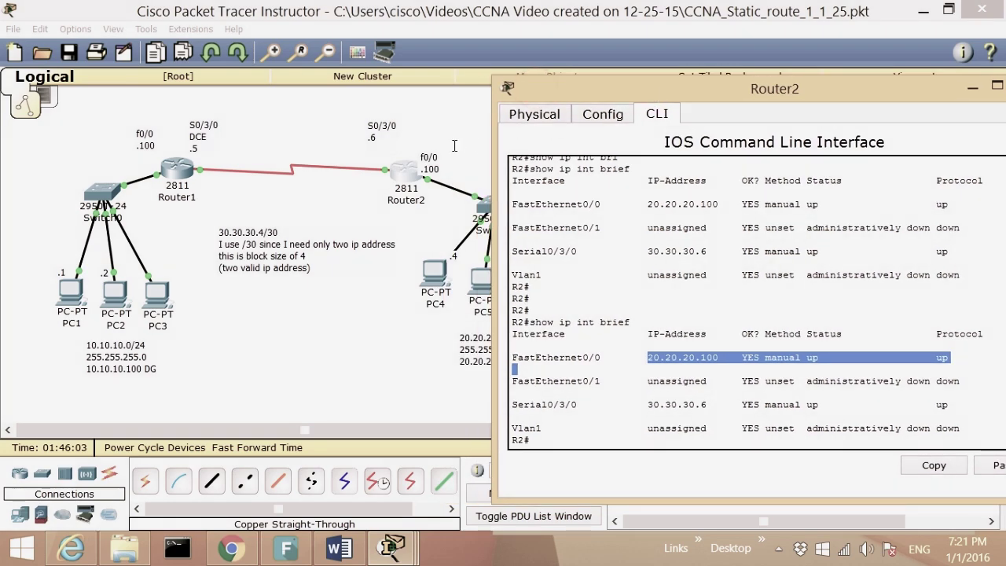
pyautogui.moveTo(632, 402); pyautogui.dragTo(706, 404)
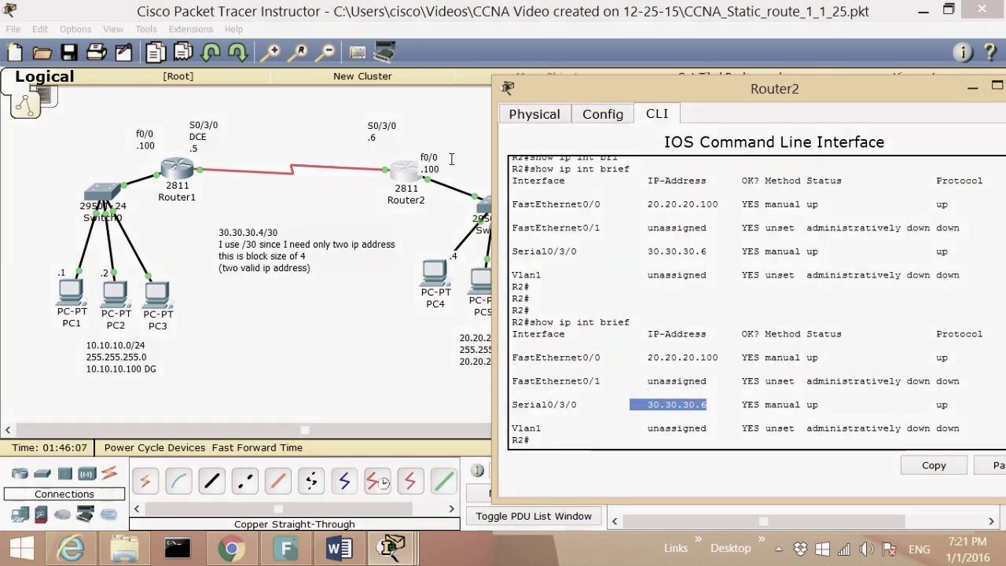
pyautogui.moveTo(571, 88); pyautogui.dragTo(436, 72)
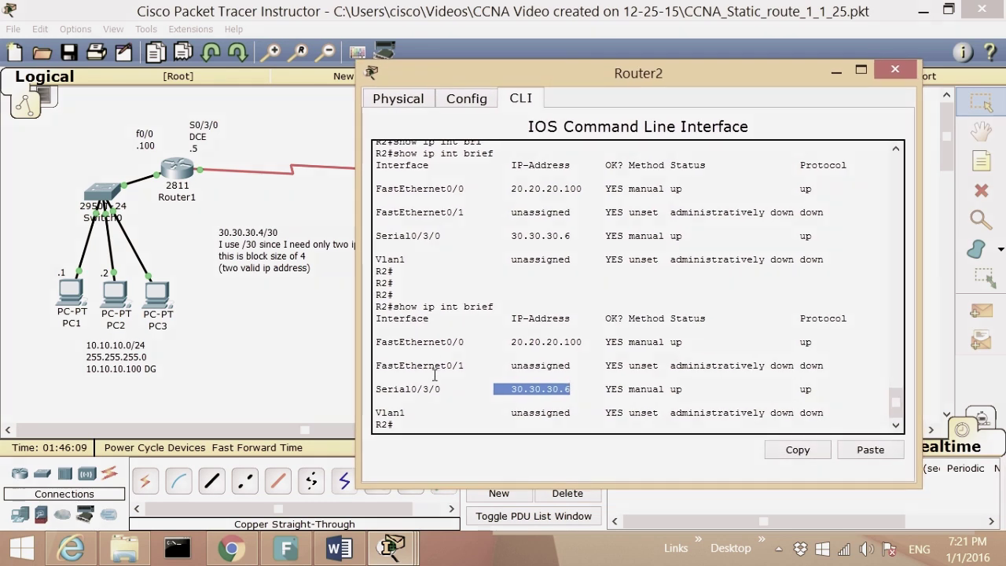
pyautogui.click(419, 433)
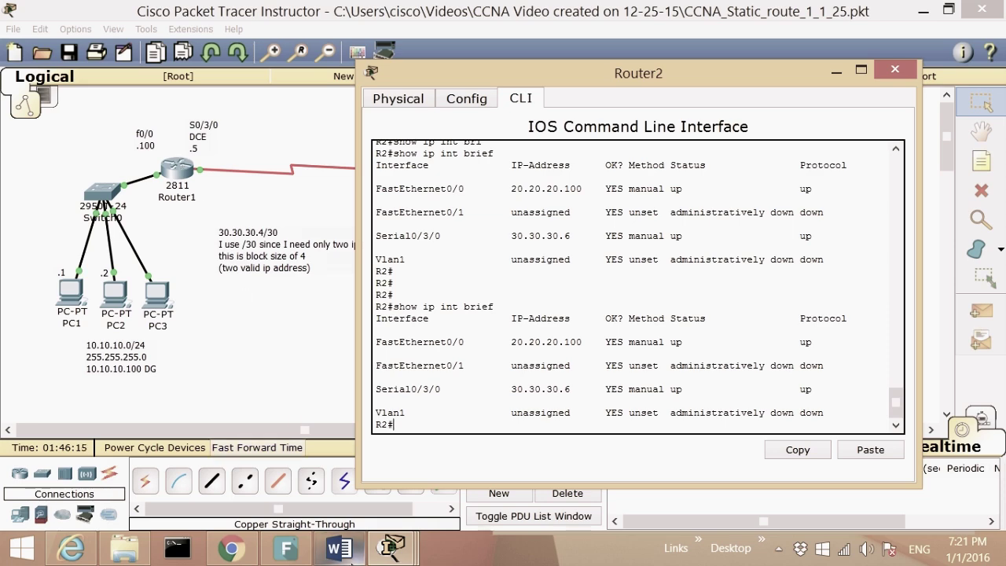
pyautogui.click(339, 548)
pyautogui.scroll(-15, 377, 414)
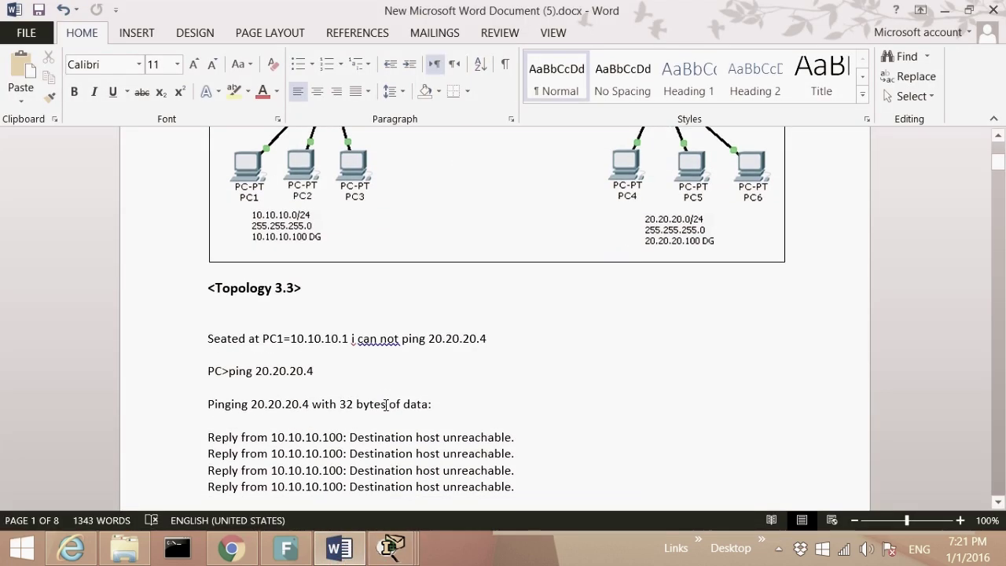
pyautogui.scroll(-20, 395, 397)
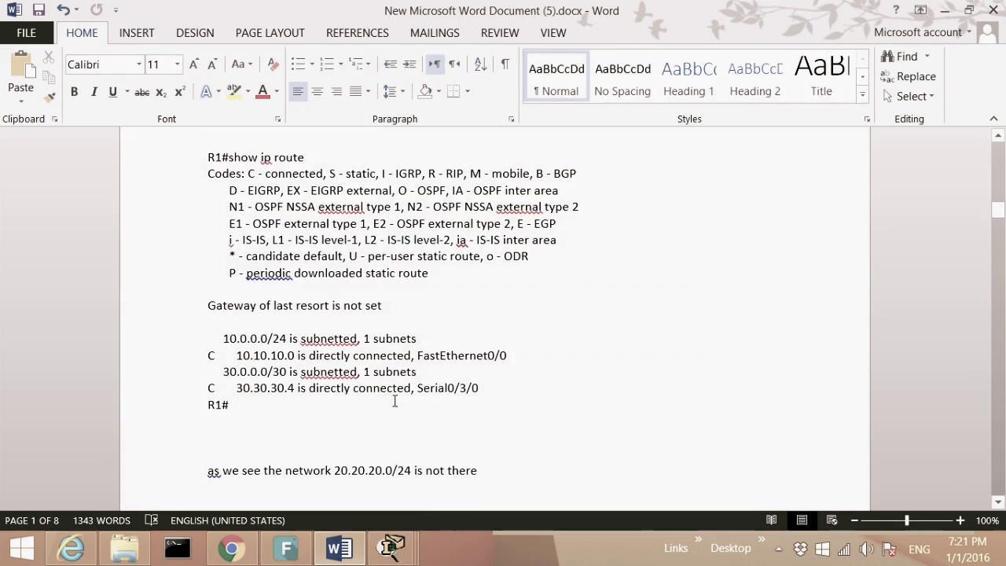
pyautogui.scroll(-4, 395, 392)
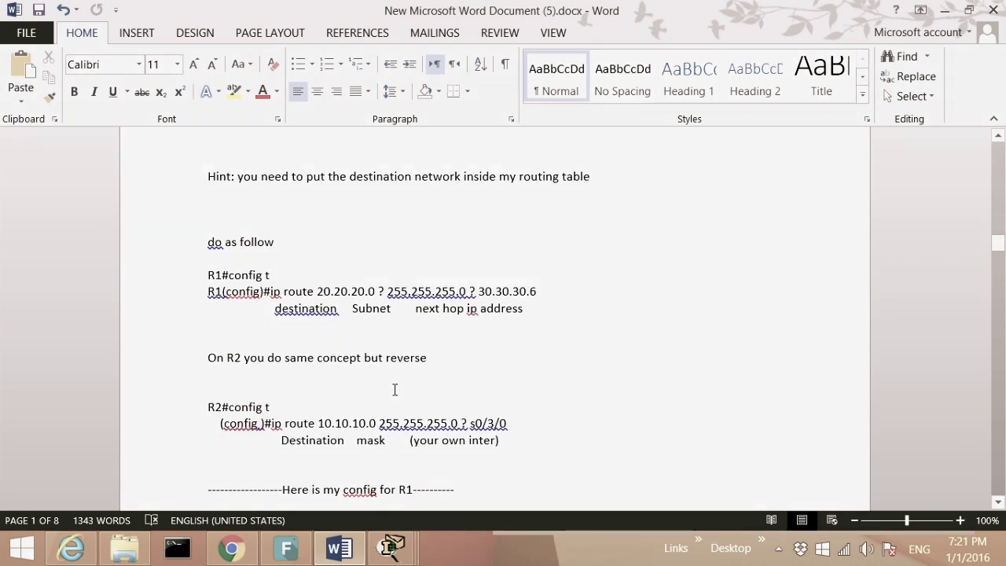
pyautogui.moveTo(241, 177); pyautogui.dragTo(561, 174)
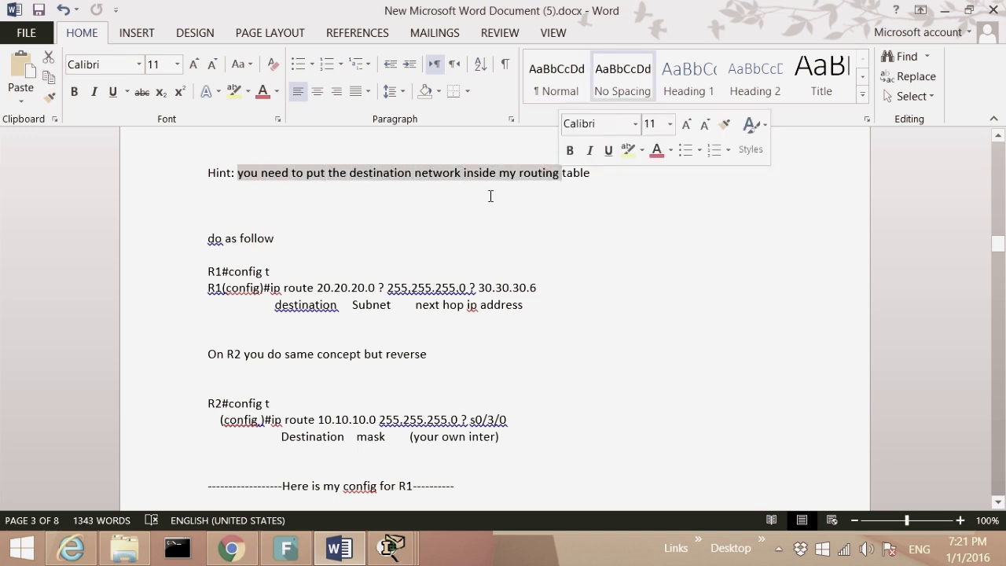
pyautogui.moveTo(210, 271); pyautogui.dragTo(271, 272)
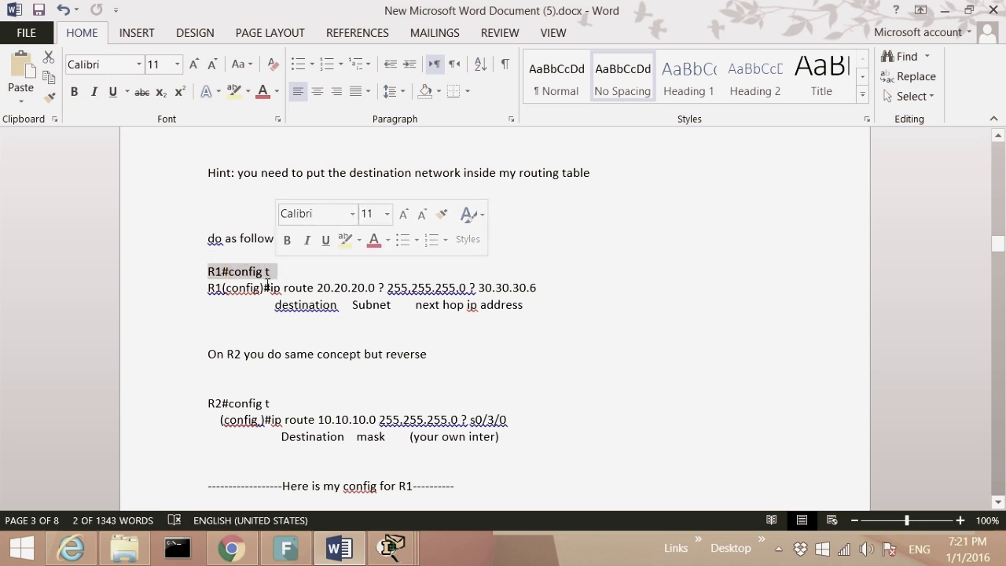
pyautogui.click(267, 285)
pyautogui.moveTo(320, 288); pyautogui.dragTo(273, 315)
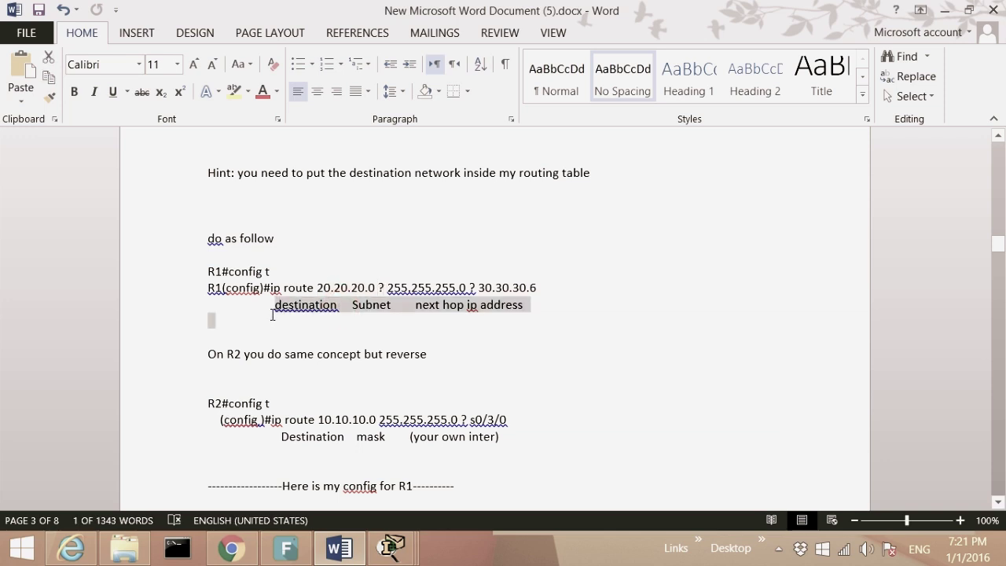
pyautogui.click(273, 311)
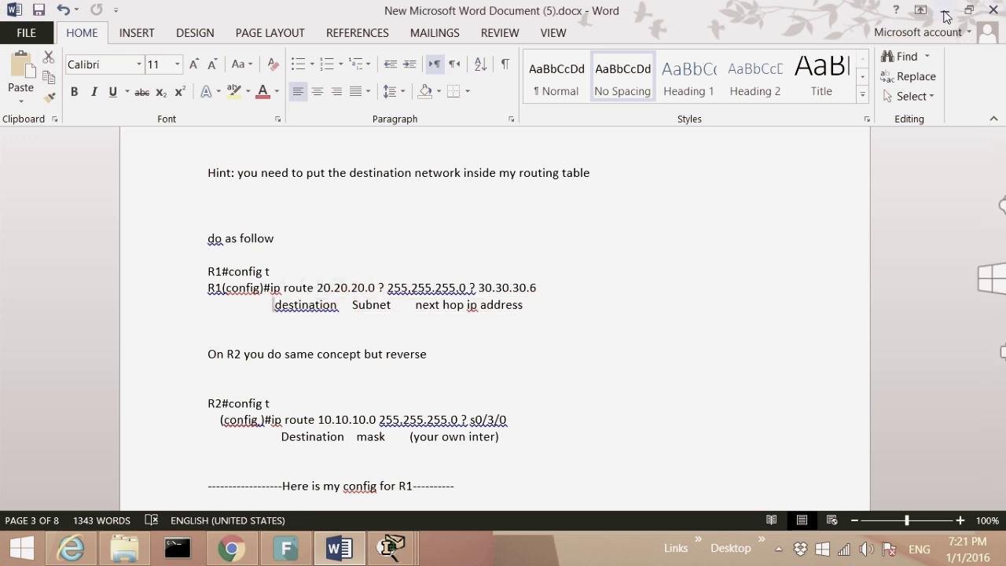
pyautogui.moveTo(389, 288); pyautogui.dragTo(463, 288)
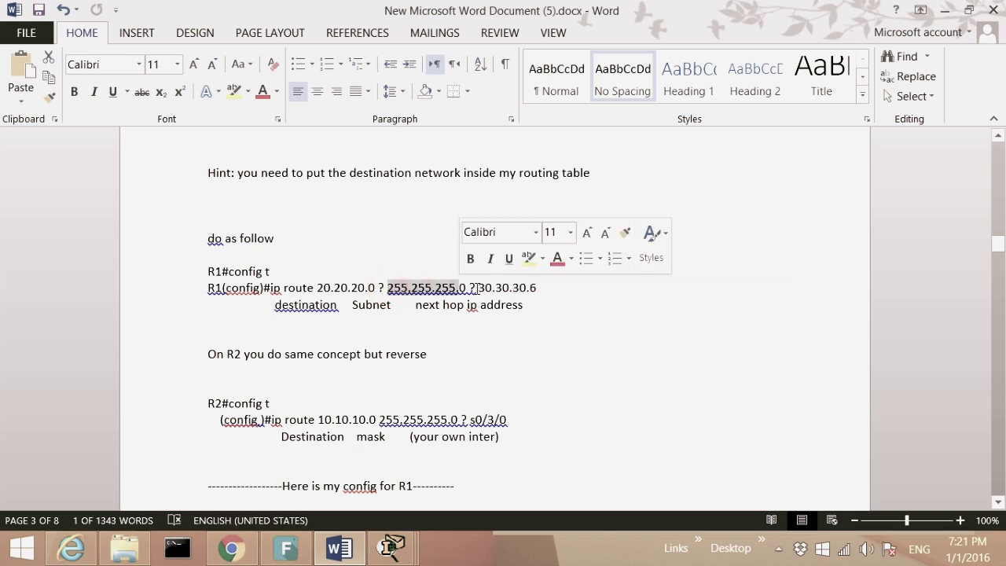
pyautogui.moveTo(427, 307); pyautogui.dragTo(511, 307)
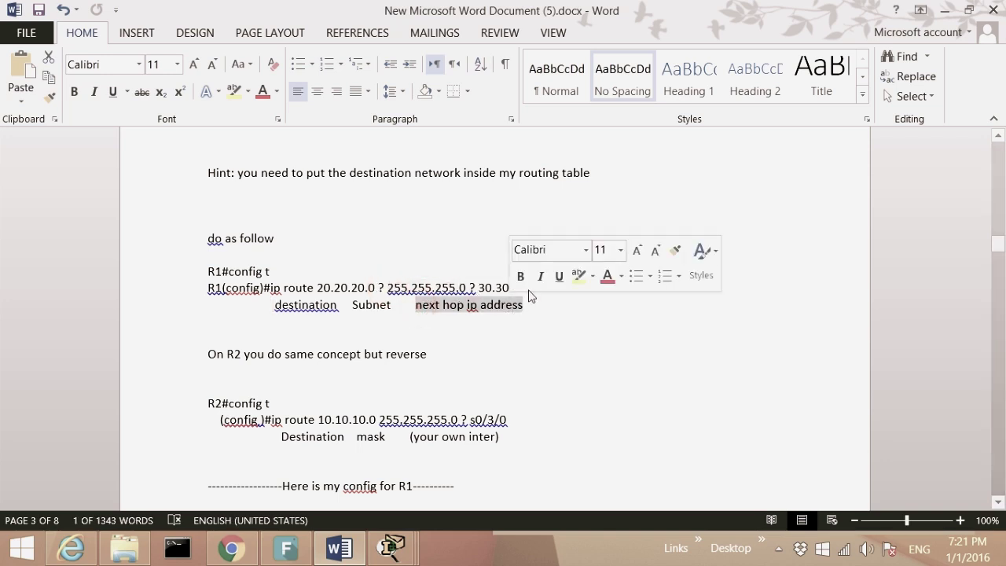
# Return to Router1's console and mark the 30.30.30.4 serial network in its routing table
pyautogui.click(945, 10)
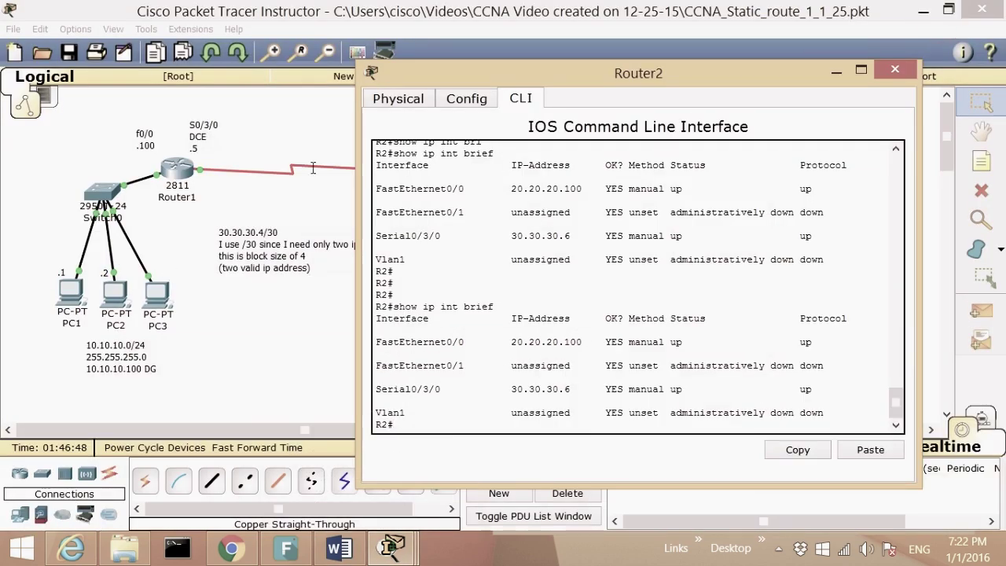
pyautogui.moveTo(500, 75); pyautogui.dragTo(562, 63)
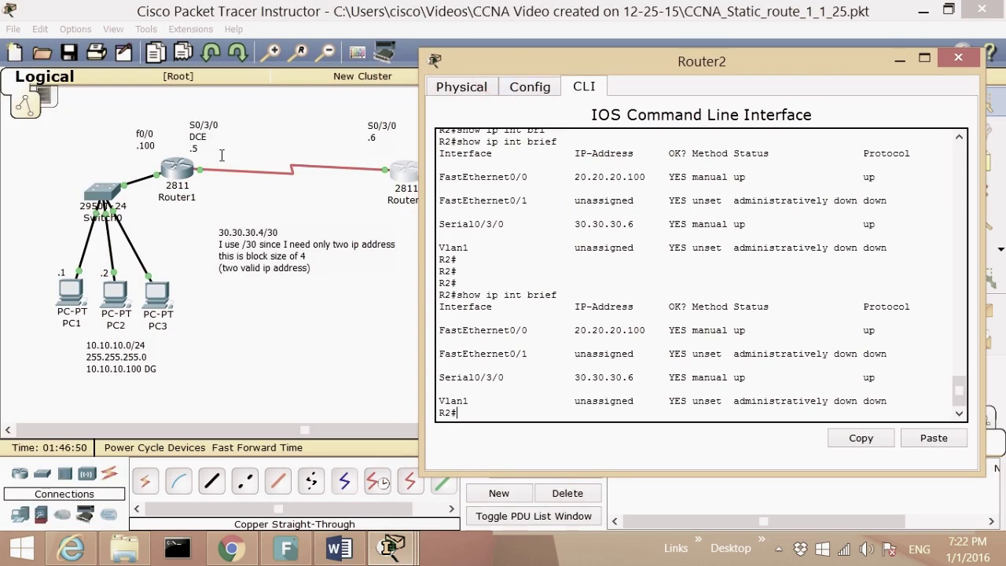
pyautogui.click(178, 168)
pyautogui.click(482, 432)
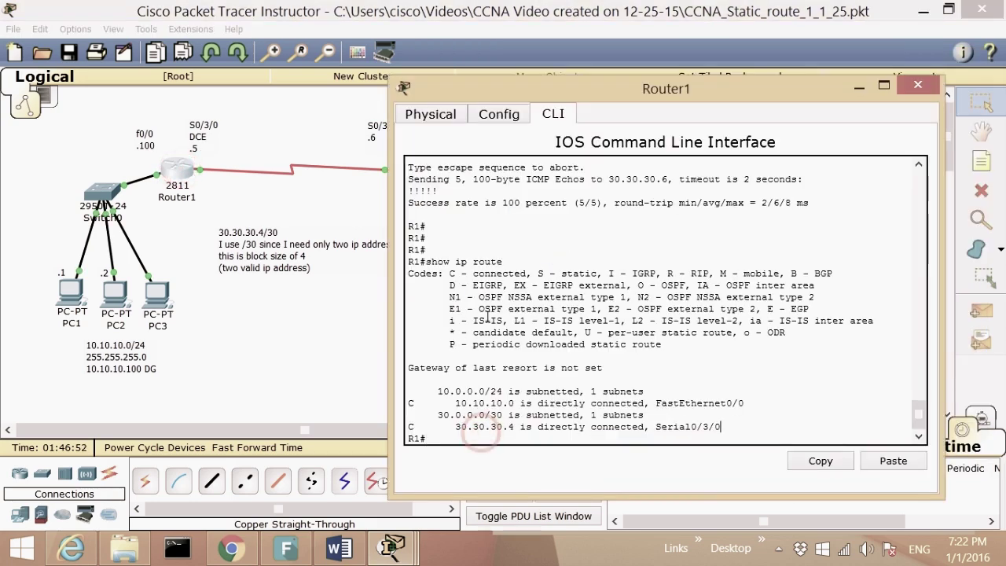
pyautogui.moveTo(523, 98); pyautogui.dragTo(538, 120)
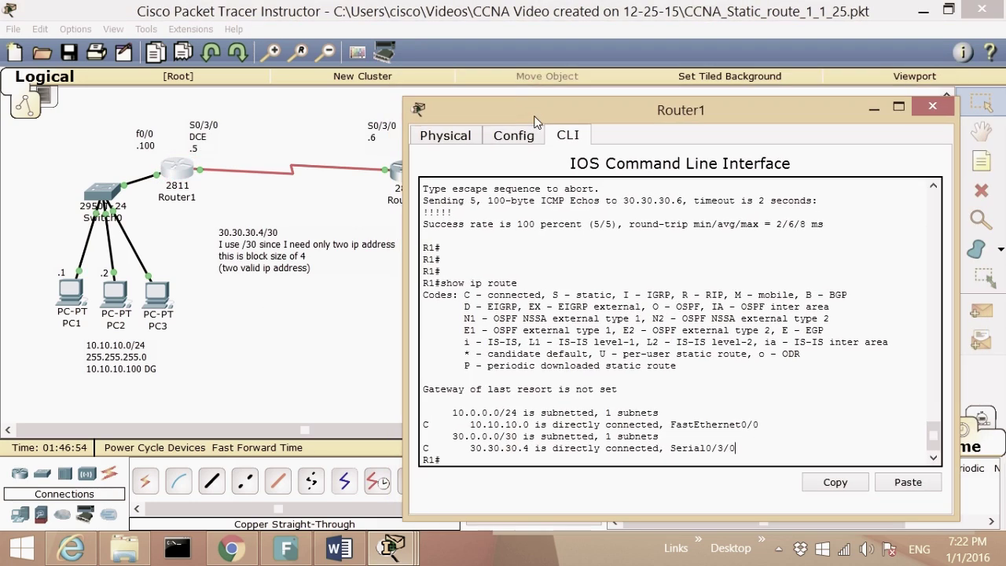
pyautogui.moveTo(470, 450); pyautogui.dragTo(511, 449)
pyautogui.moveTo(513, 110); pyautogui.dragTo(635, 111)
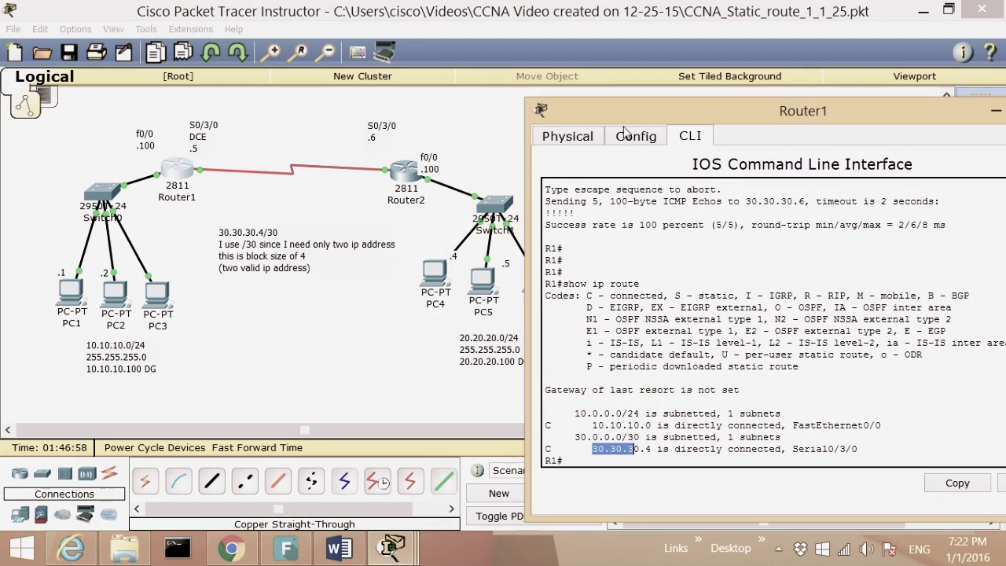
pyautogui.moveTo(573, 110); pyautogui.dragTo(453, 46)
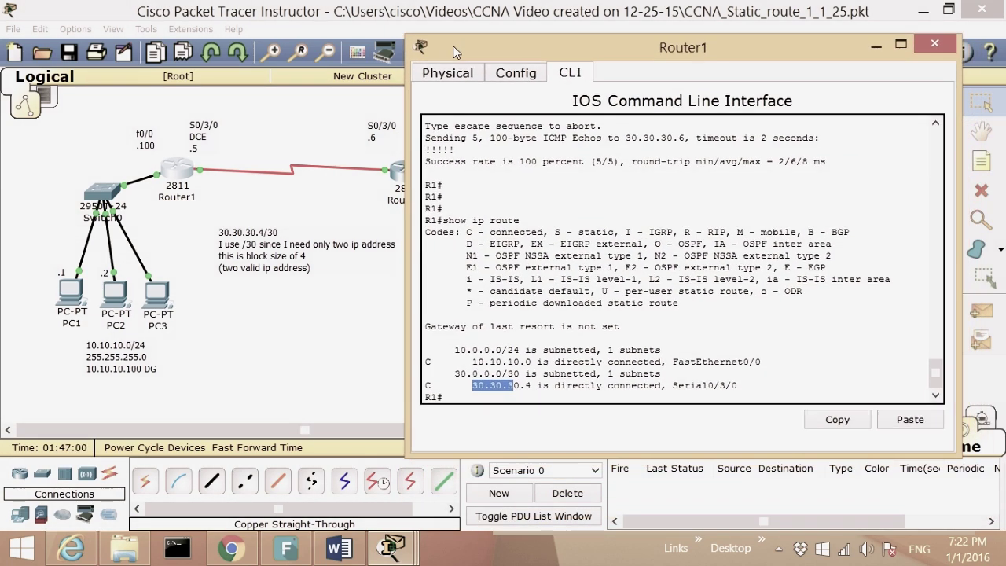
pyautogui.click(508, 400)
pyautogui.press('Return')
pyautogui.press('Return')
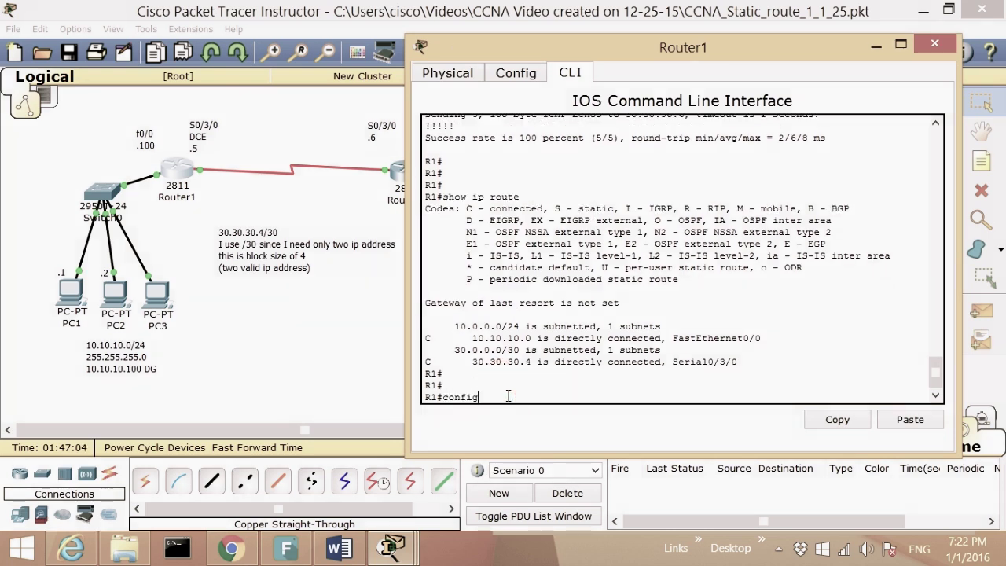
# Enter global configuration mode and use ip route ? help to add destination 20.20.20.0
pyautogui.press('Return')
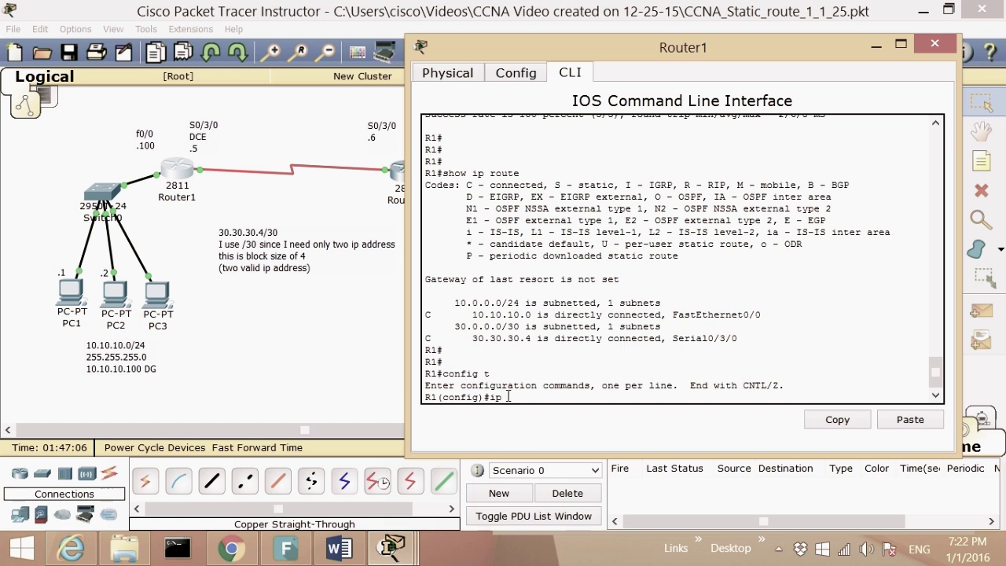
pyautogui.write('ip route ?')
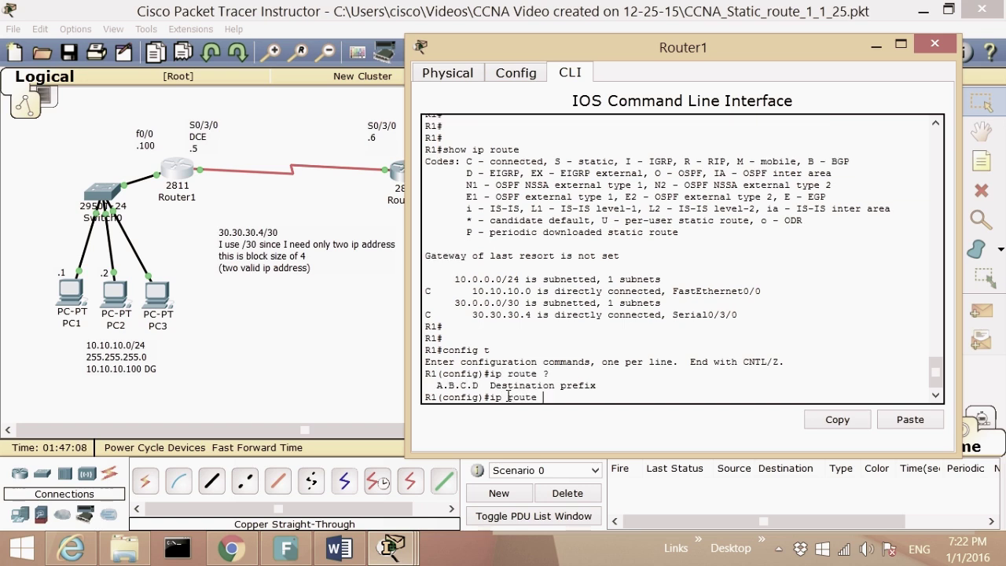
pyautogui.moveTo(567, 385); pyautogui.dragTo(490, 386)
pyautogui.moveTo(551, 48); pyautogui.dragTo(486, 77)
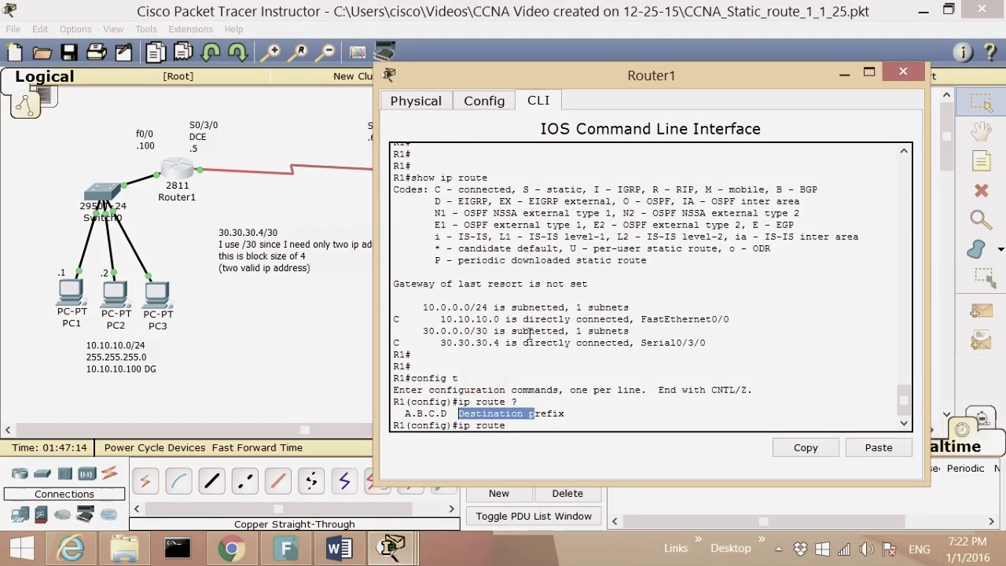
pyautogui.write('2')
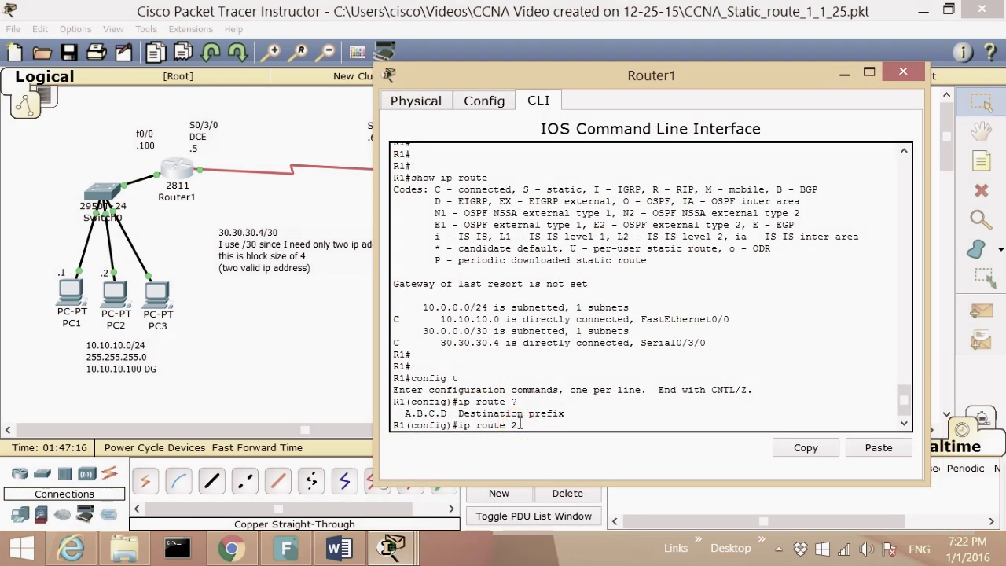
pyautogui.write('0.20.20.0 ?')
pyautogui.moveTo(589, 405); pyautogui.dragTo(570, 403)
pyautogui.moveTo(405, 416); pyautogui.dragTo(595, 415)
pyautogui.click(585, 429)
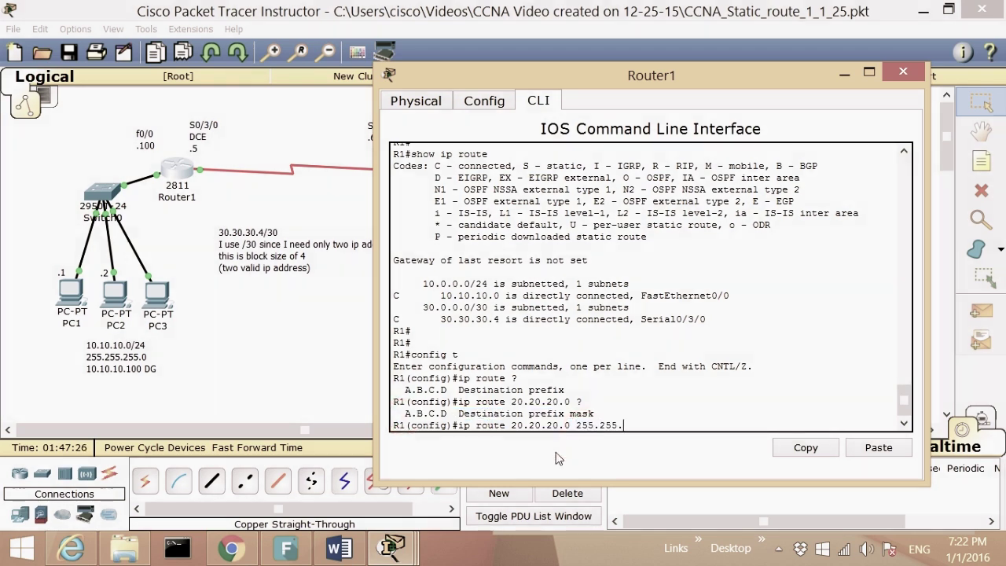
# Check the next-hop options, confirm Router2's .6 address, and enter mask 255.255.255.0 with 30.30.30.6
pyautogui.moveTo(548, 75); pyautogui.dragTo(542, 2)
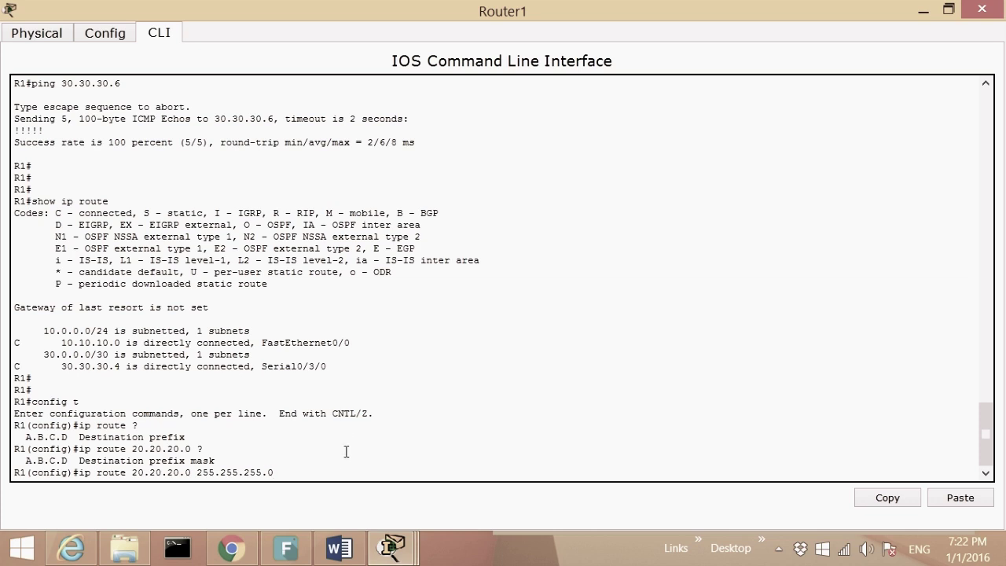
pyautogui.write('?')
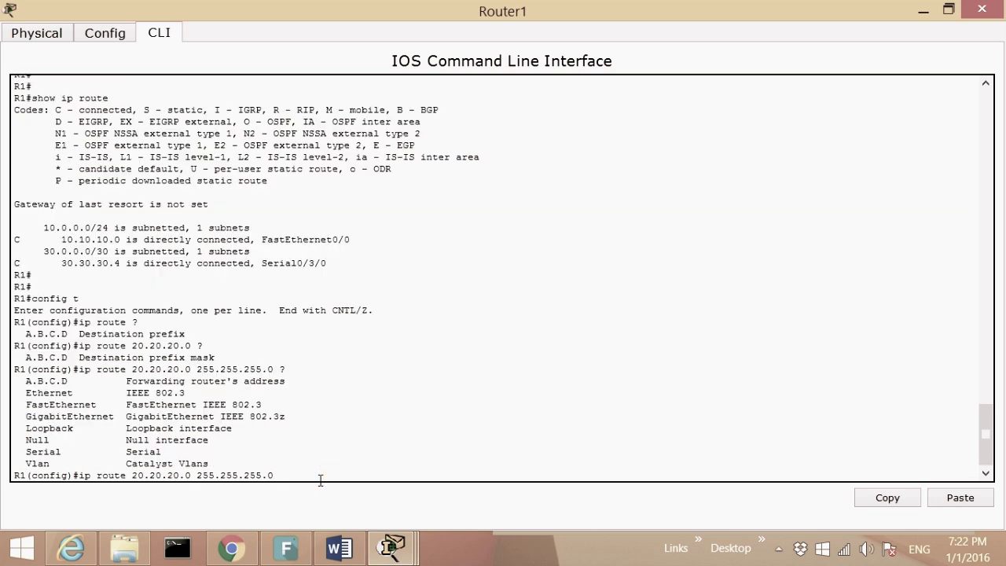
pyautogui.moveTo(296, 384); pyautogui.dragTo(127, 383)
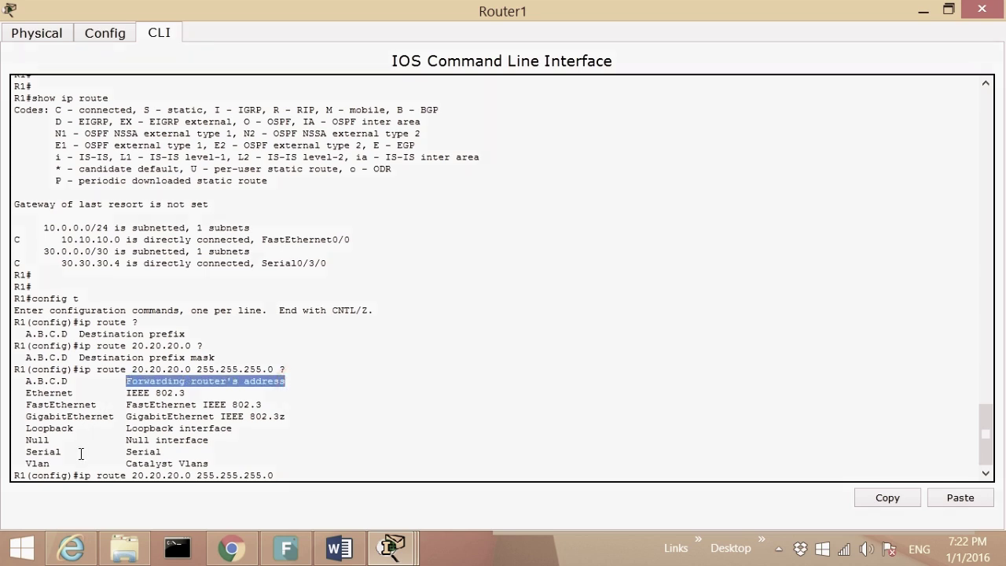
pyautogui.moveTo(69, 454); pyautogui.dragTo(15, 453)
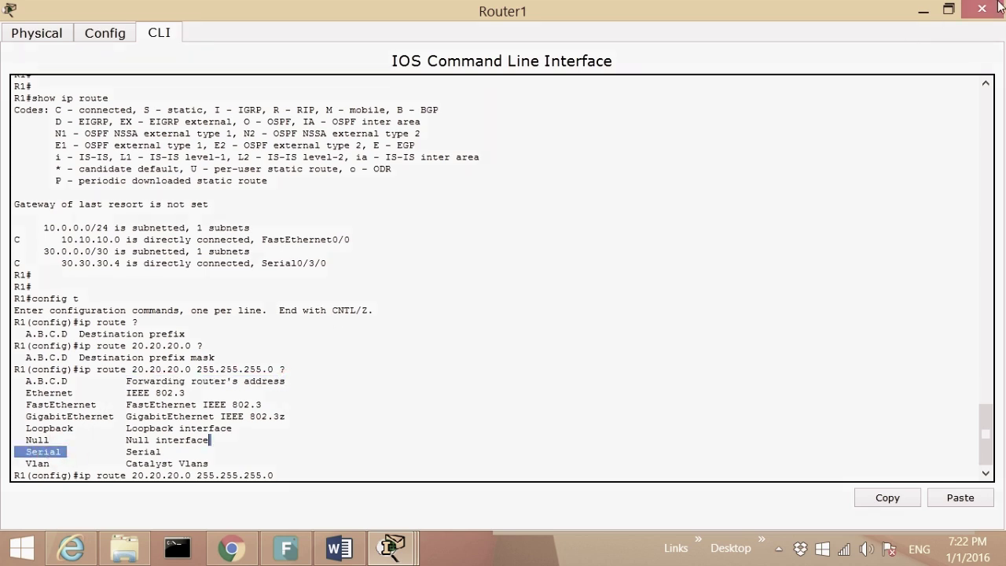
pyautogui.click(947, 12)
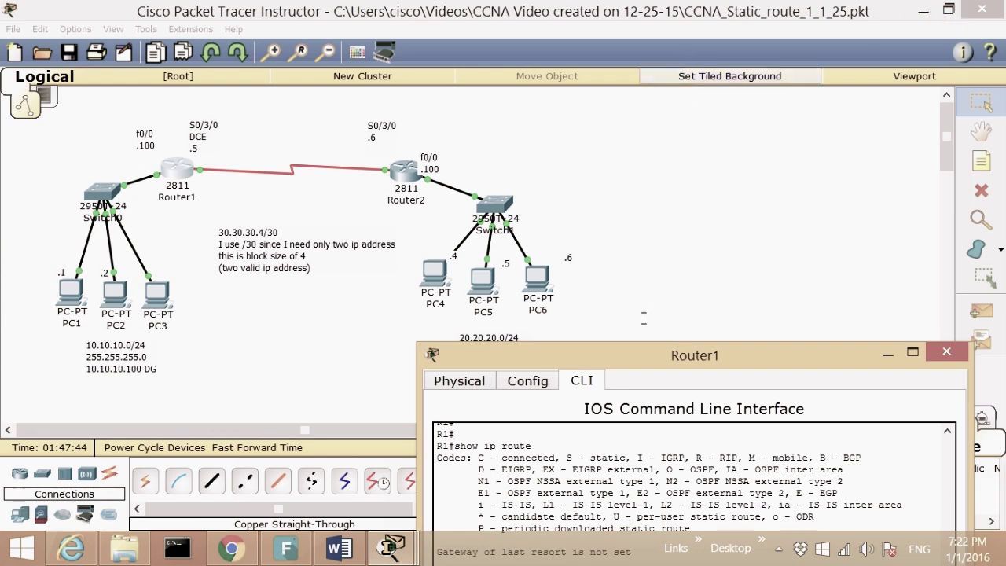
pyautogui.moveTo(629, 362); pyautogui.dragTo(730, 49)
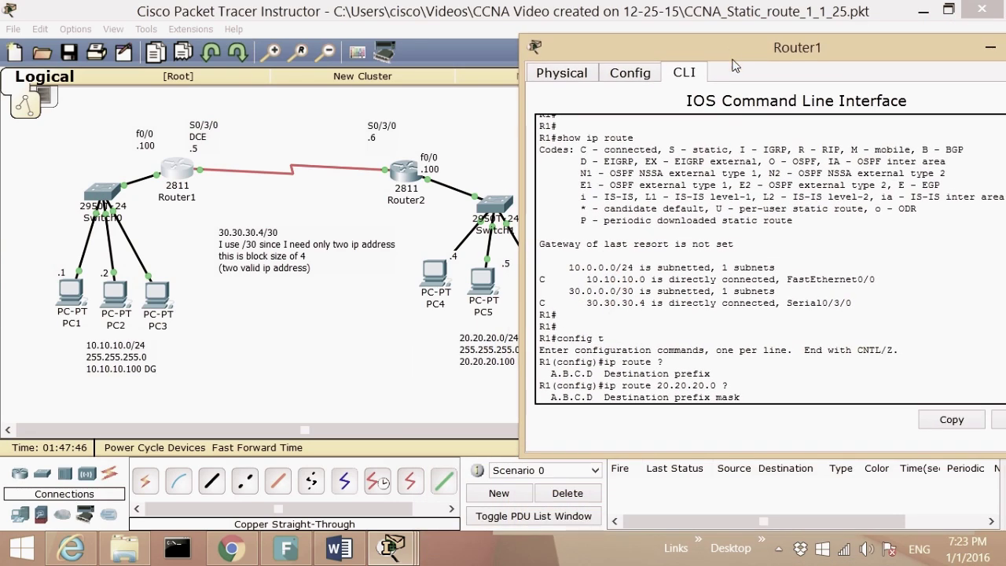
pyautogui.doubleClick(553, 361)
pyautogui.doubleClick(376, 137)
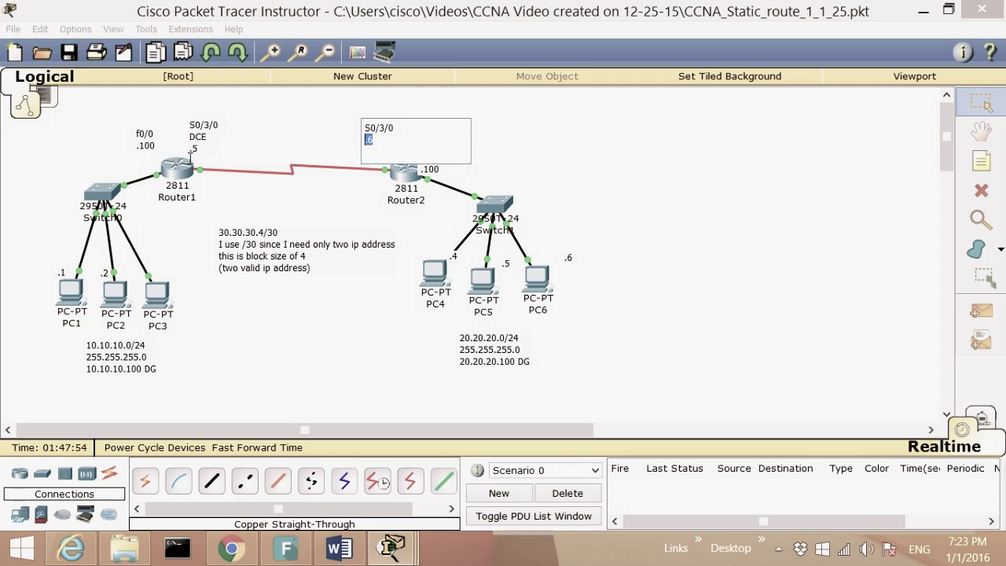
pyautogui.click(180, 172)
pyautogui.write('255.255.255.0 ')
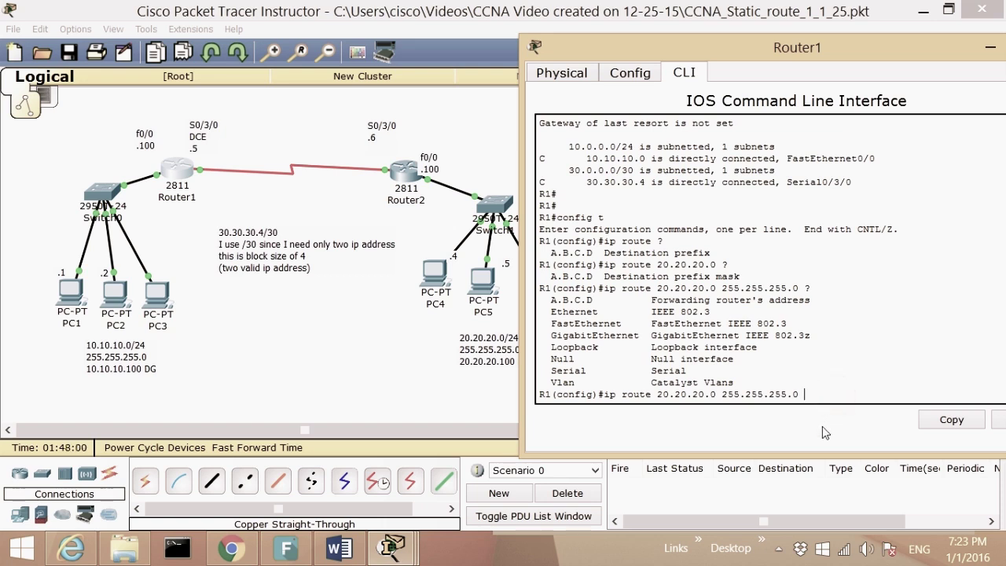
pyautogui.write('?30.30.30.6')
# Submit ip route 20.20.20.0 255.255.255.0 30.30.30.6 and highlight it in show run
pyautogui.press('Return')
pyautogui.press('Return')
pyautogui.press('Return')
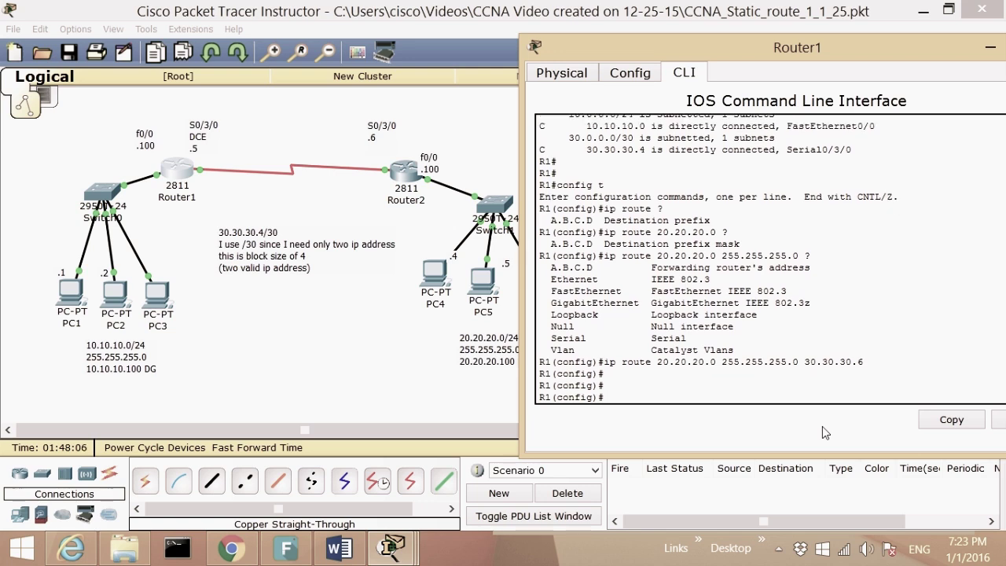
pyautogui.hotkey('ctrl', 'z')
pyautogui.press('Return')
pyautogui.press('Return')
pyautogui.press('Return')
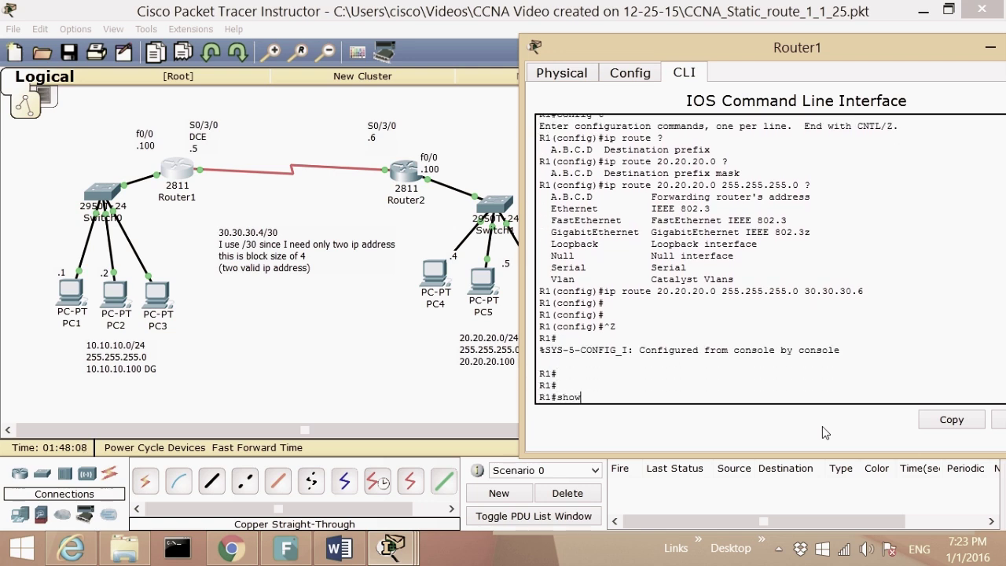
pyautogui.write('show run')
pyautogui.press('Return')
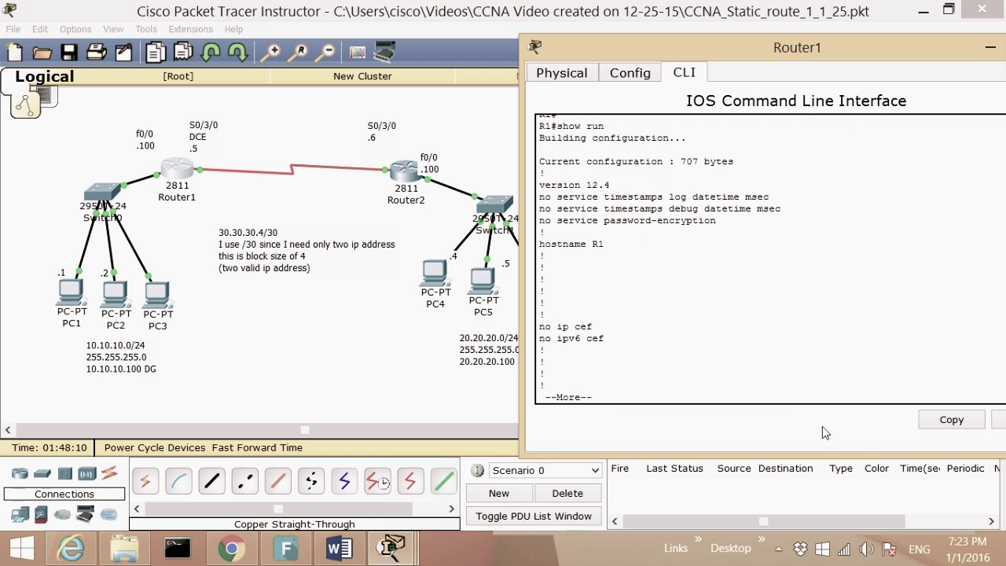
pyautogui.press('Return')
pyautogui.press('Return')
pyautogui.press('Return')
pyautogui.press('Return')
pyautogui.press('Return')
pyautogui.press('Return')
pyautogui.press('Return')
pyautogui.press('Return')
pyautogui.press('Return')
pyautogui.press('Return')
pyautogui.press('Return')
pyautogui.press('Return')
pyautogui.press('Return')
pyautogui.press('Return')
pyautogui.press('Return')
pyautogui.press('Return')
pyautogui.press('Return')
pyautogui.press('Return')
pyautogui.press('Return')
pyautogui.press('Return')
pyautogui.press('Return')
pyautogui.press('Return')
pyautogui.press('Return')
pyautogui.press('Return')
pyautogui.press('Return')
pyautogui.press('Return')
pyautogui.press('Return')
pyautogui.press('Return')
pyautogui.press('Return')
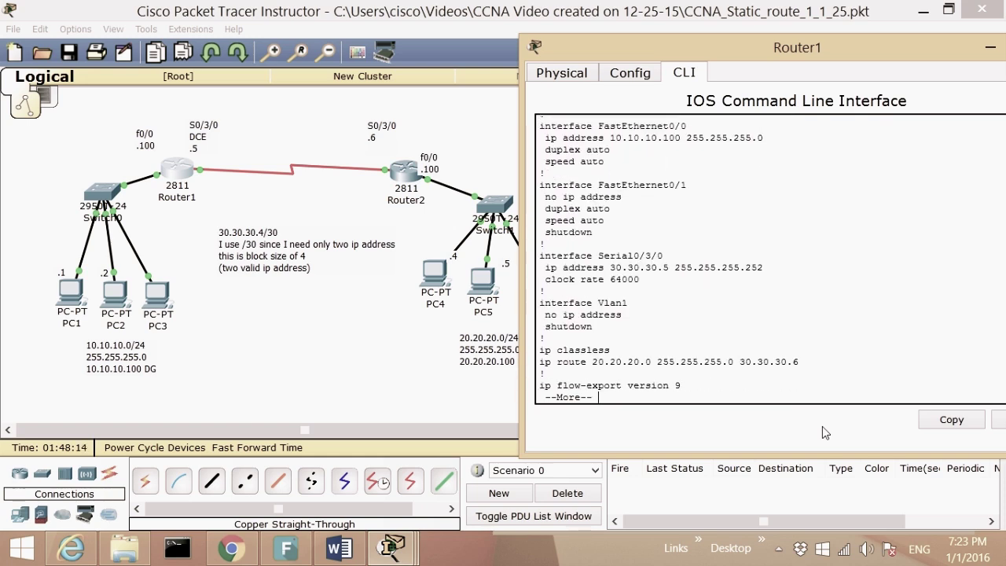
pyautogui.press('Return')
pyautogui.moveTo(539, 340); pyautogui.dragTo(805, 338)
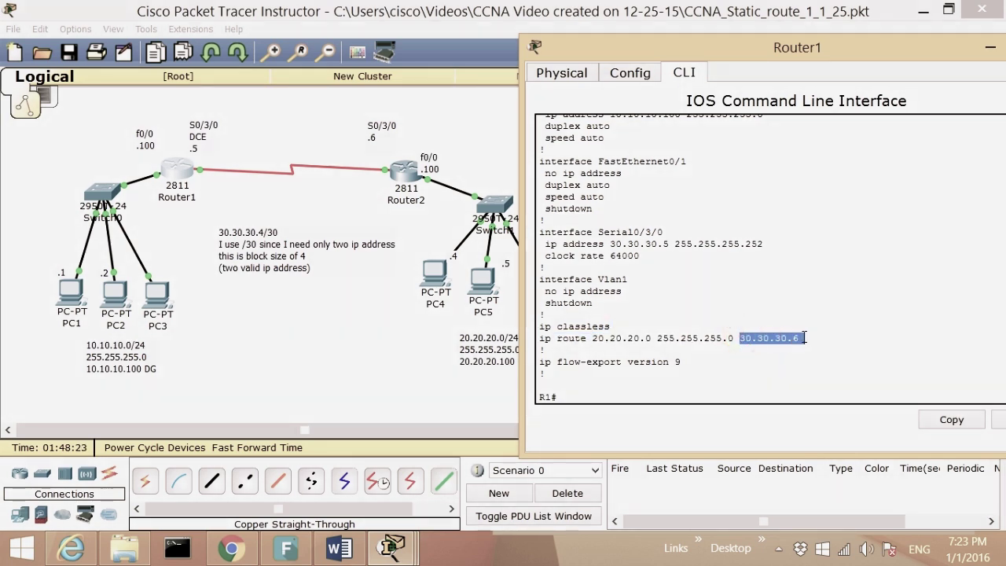
pyautogui.click(579, 397)
# Run show ip route on Router1 to display the updated routing table
pyautogui.press('Return')
pyautogui.press('Return')
pyautogui.press('Return')
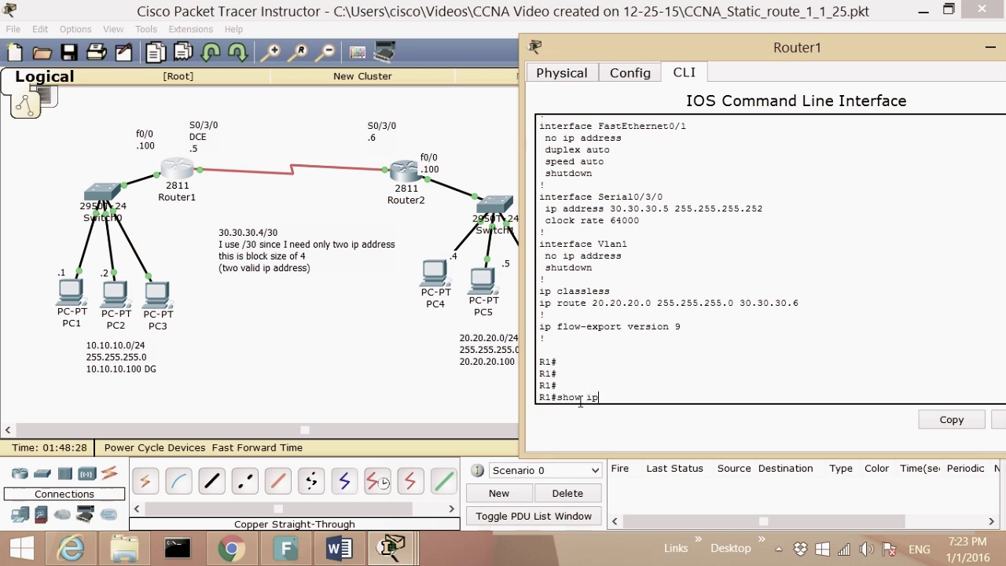
pyautogui.write('show ip rout')
pyautogui.press('Tab')
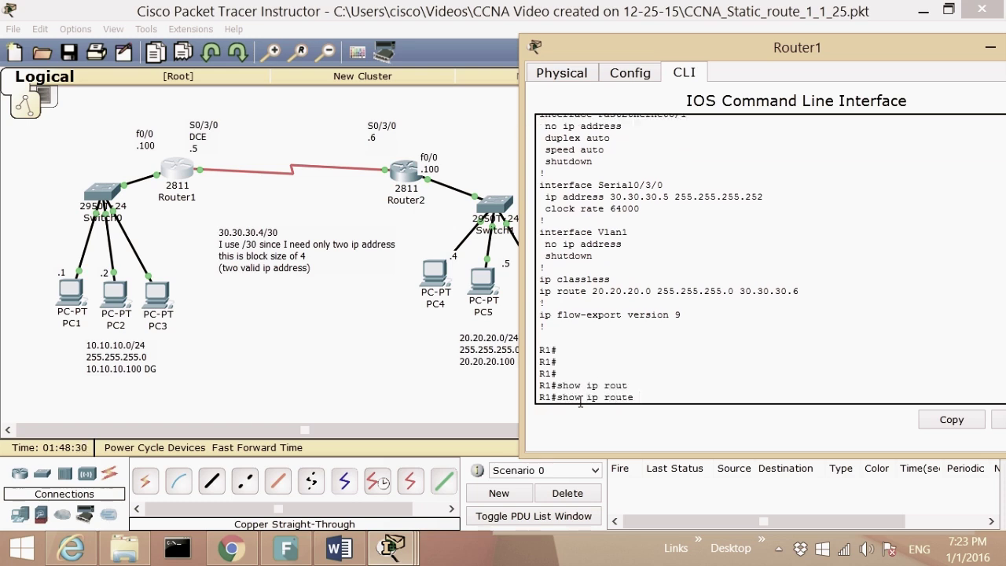
pyautogui.press('Return')
# Point out the S route to 20.20.20.0 and the connected 10.10.10.0 and 30.30.30.4 networks
pyautogui.doubleClick(544, 363)
pyautogui.moveTo(669, 208); pyautogui.dragTo(820, 217)
pyautogui.moveTo(598, 209); pyautogui.dragTo(574, 212)
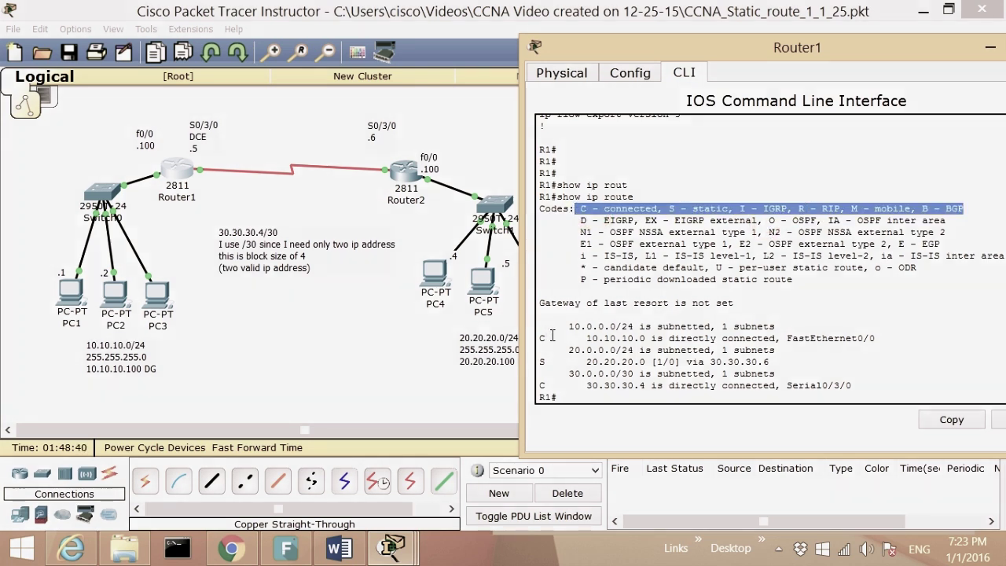
pyautogui.moveTo(553, 337); pyautogui.dragTo(539, 340)
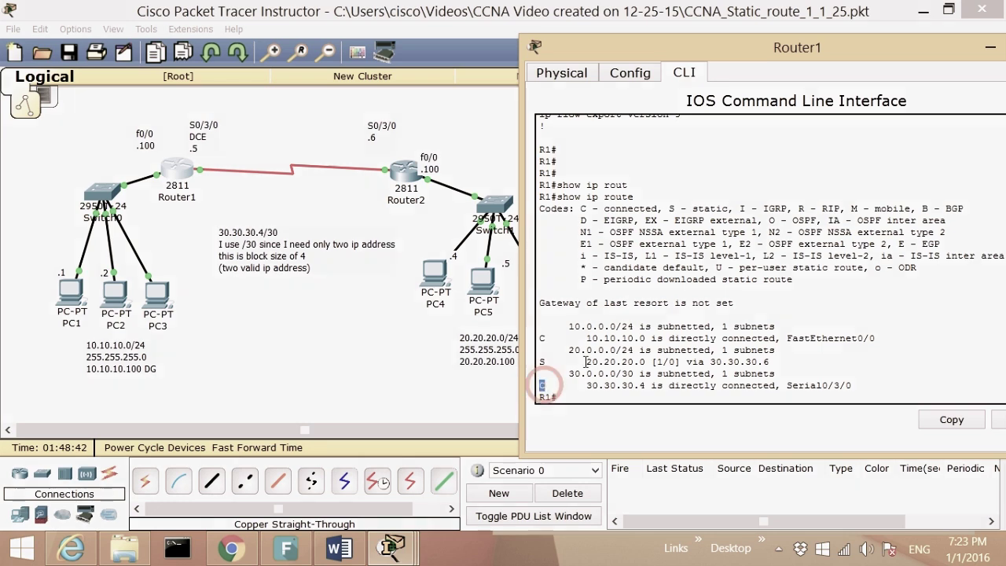
pyautogui.moveTo(589, 339); pyautogui.dragTo(874, 339)
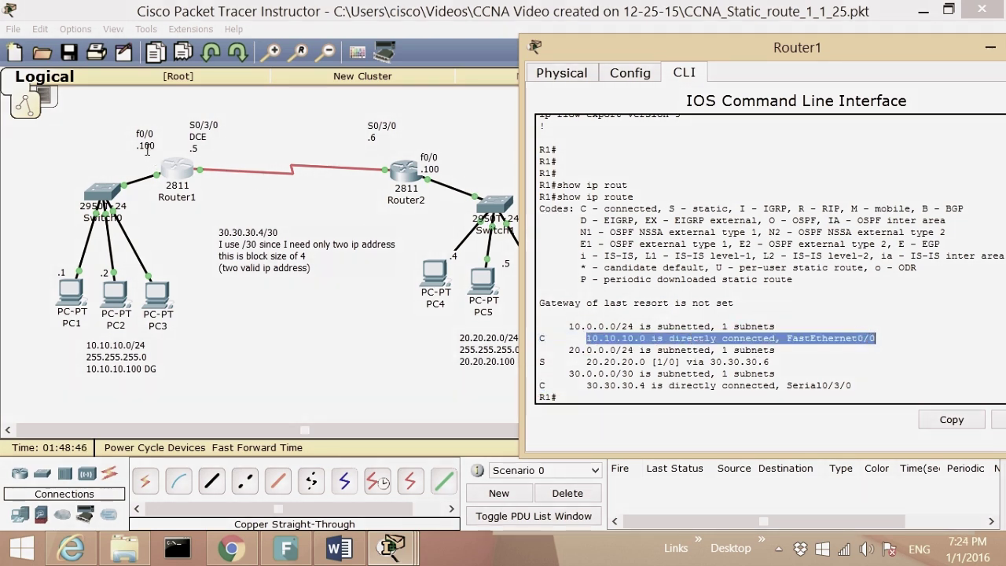
pyautogui.moveTo(587, 386); pyautogui.dragTo(845, 391)
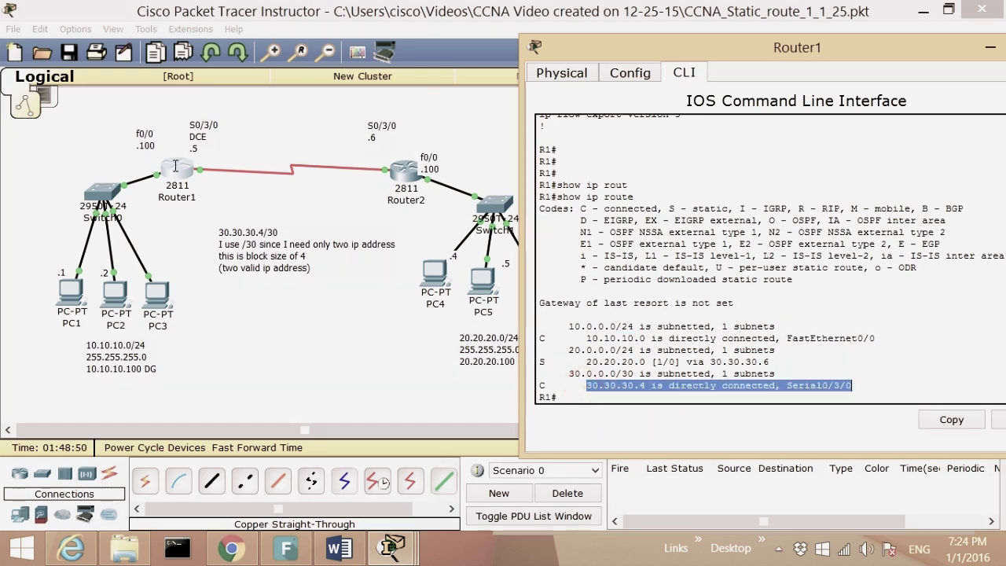
pyautogui.moveTo(542, 362); pyautogui.dragTo(735, 362)
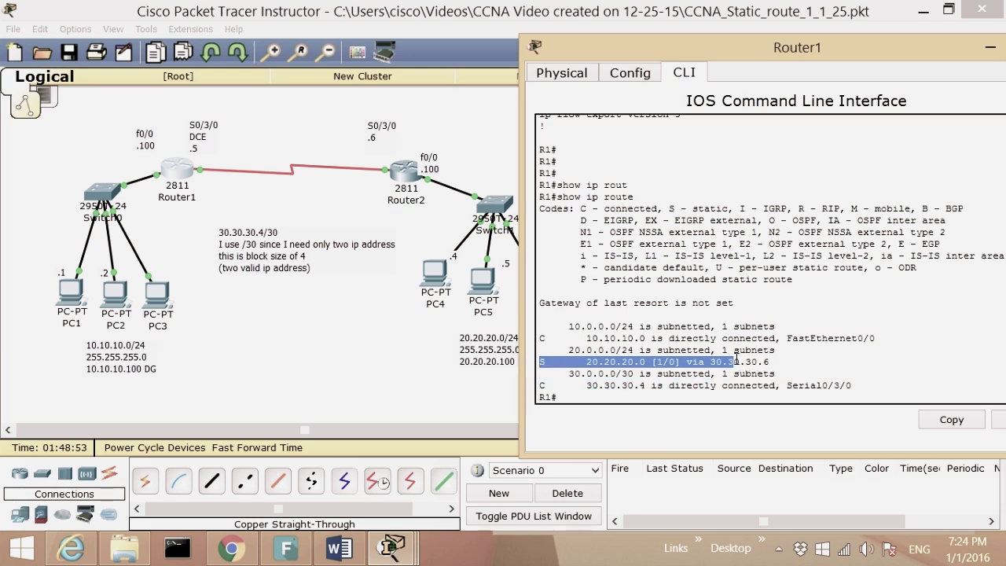
# Run ping 20.20.20.4 from PC1's command prompt and confirm it still times out
pyautogui.click(75, 296)
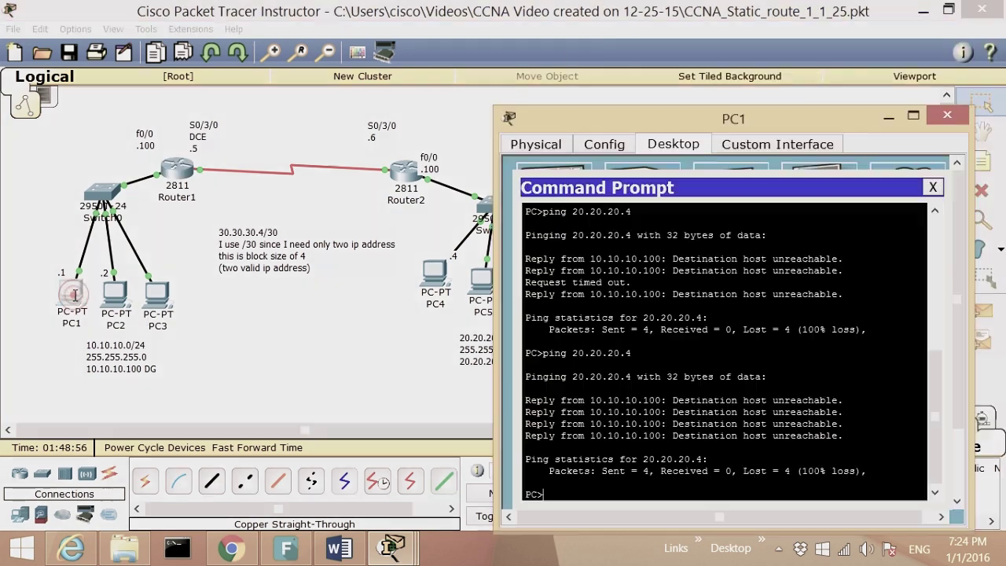
pyautogui.moveTo(585, 116); pyautogui.dragTo(545, 55)
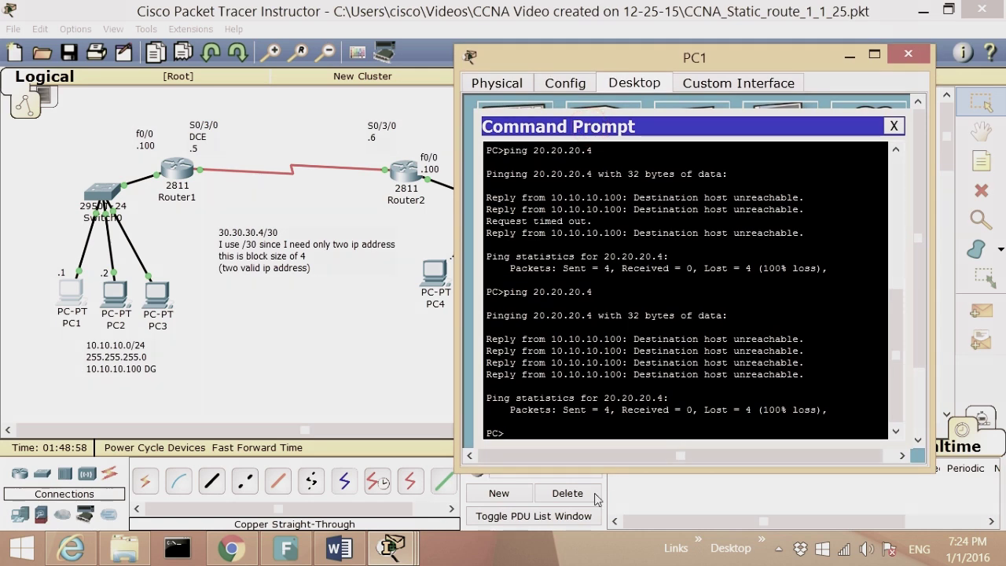
pyautogui.press('Return')
pyautogui.press('Return')
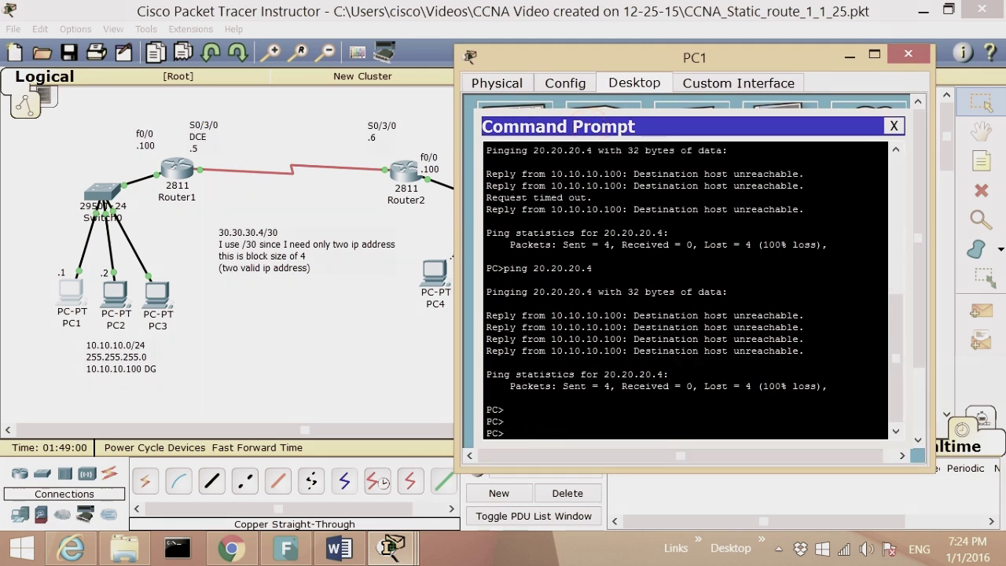
pyautogui.write('ping 20.20.20.4')
pyautogui.press('Return')
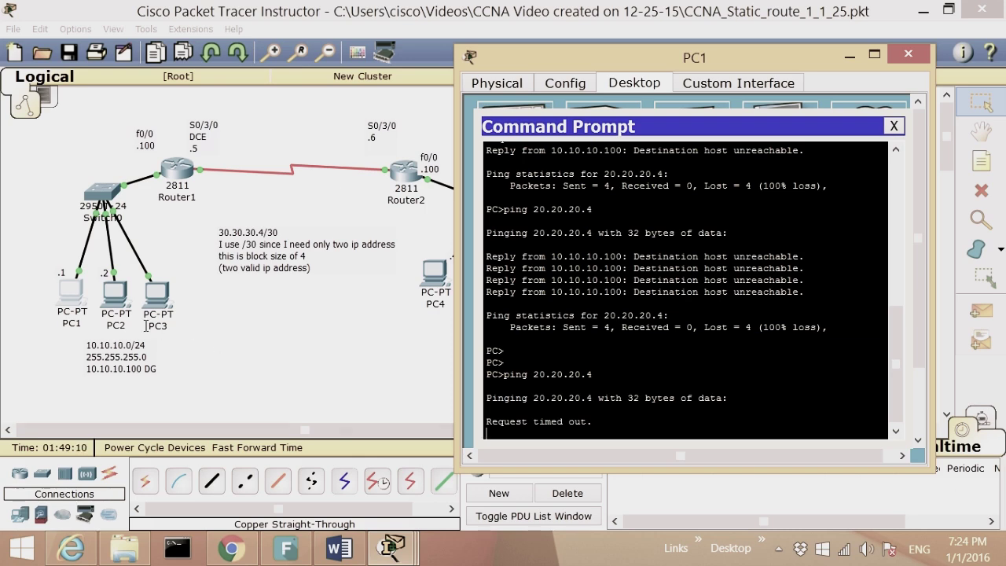
pyautogui.click(403, 172)
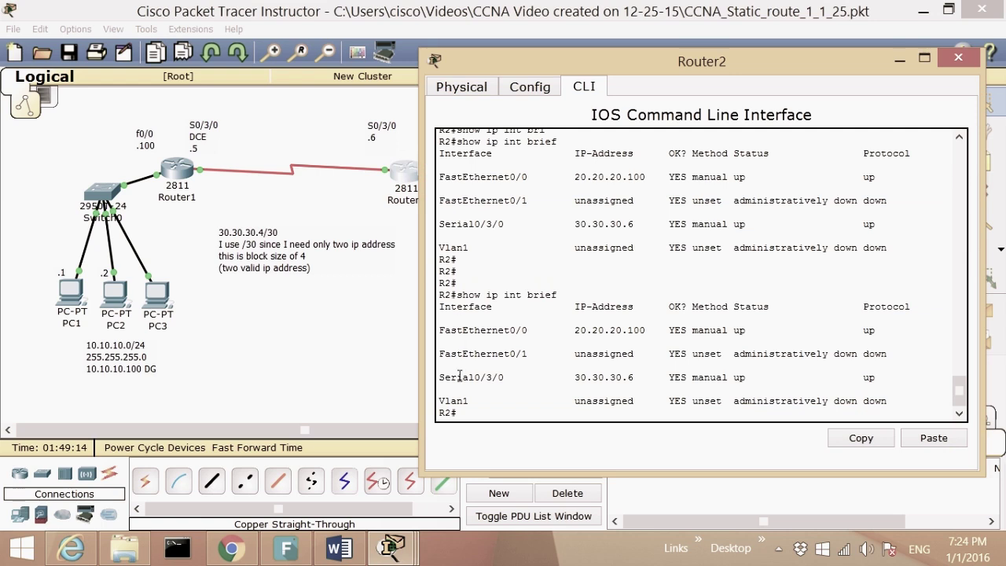
# Show Router2's routing table: only connected 20.20.20.0 and 30.30.30.4 networks, no route to 10.10.10.0
pyautogui.press('Return')
pyautogui.press('Return')
pyautogui.press('Return')
pyautogui.press('Return')
pyautogui.write('show ip ')
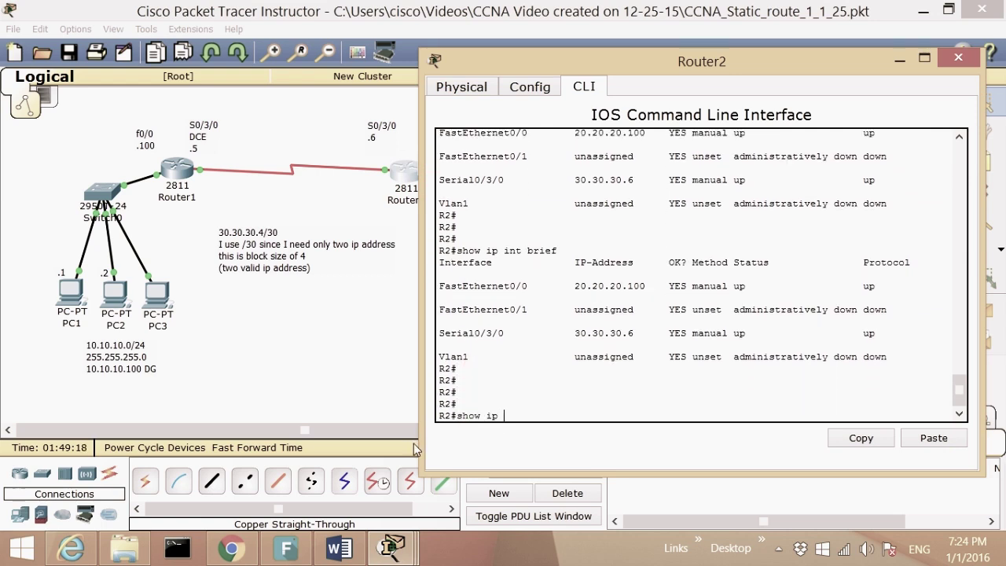
pyautogui.write('route')
pyautogui.moveTo(573, 283); pyautogui.dragTo(660, 299)
pyautogui.moveTo(647, 338); pyautogui.dragTo(568, 334)
pyautogui.press('Return')
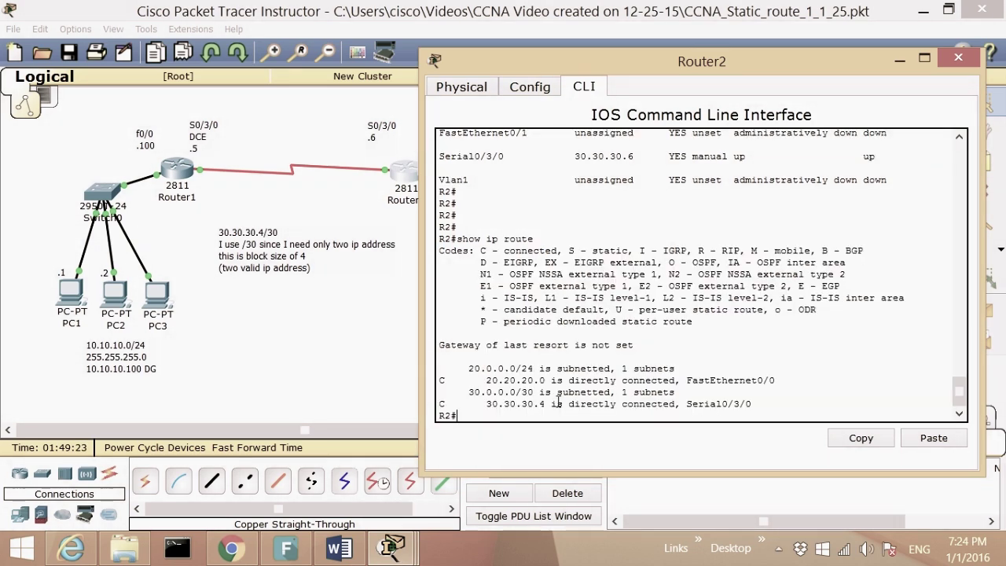
pyautogui.moveTo(486, 381); pyautogui.dragTo(492, 404)
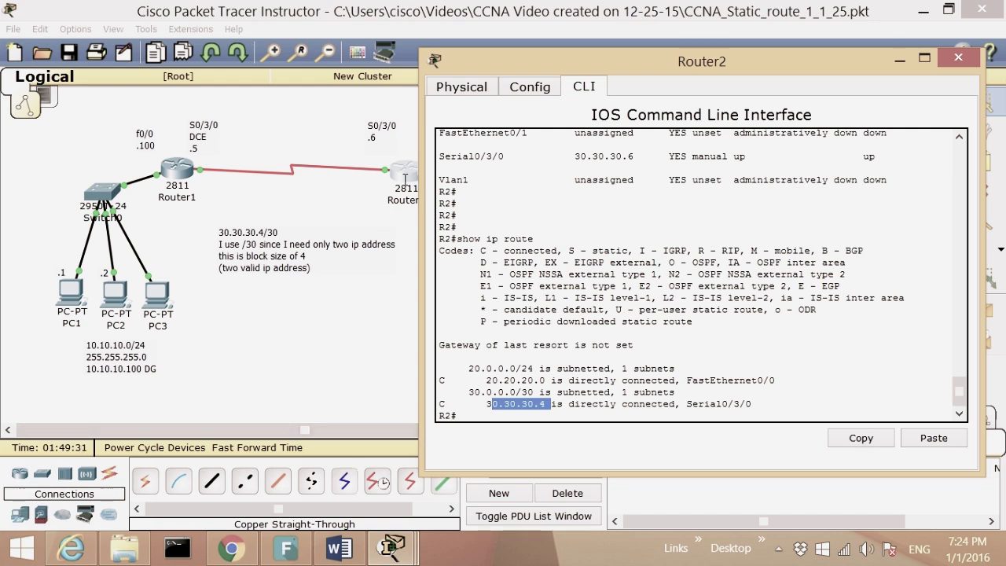
pyautogui.click(466, 420)
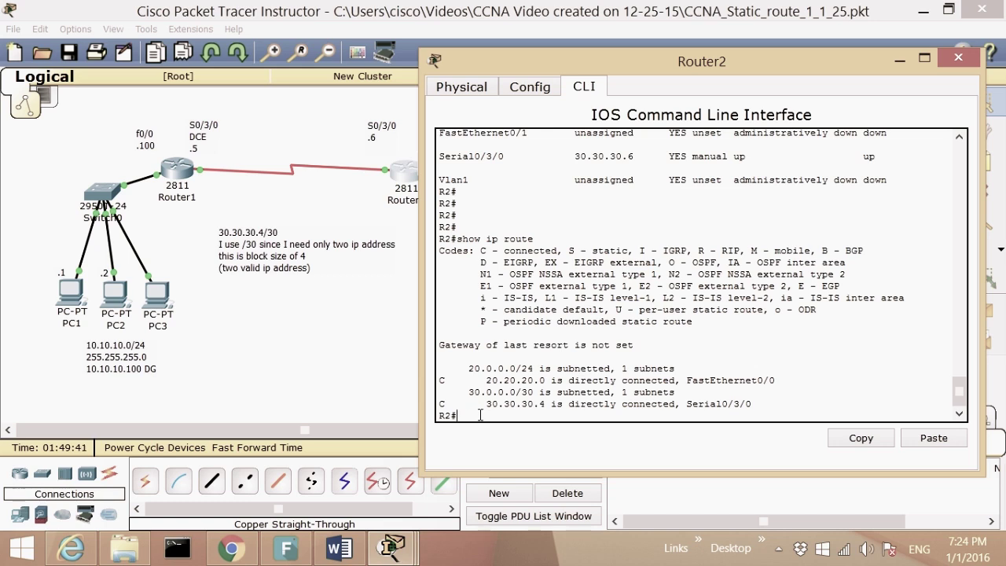
# Enter global configuration mode on Router2 with config t
pyautogui.write('nfig t')
pyautogui.press('Return')
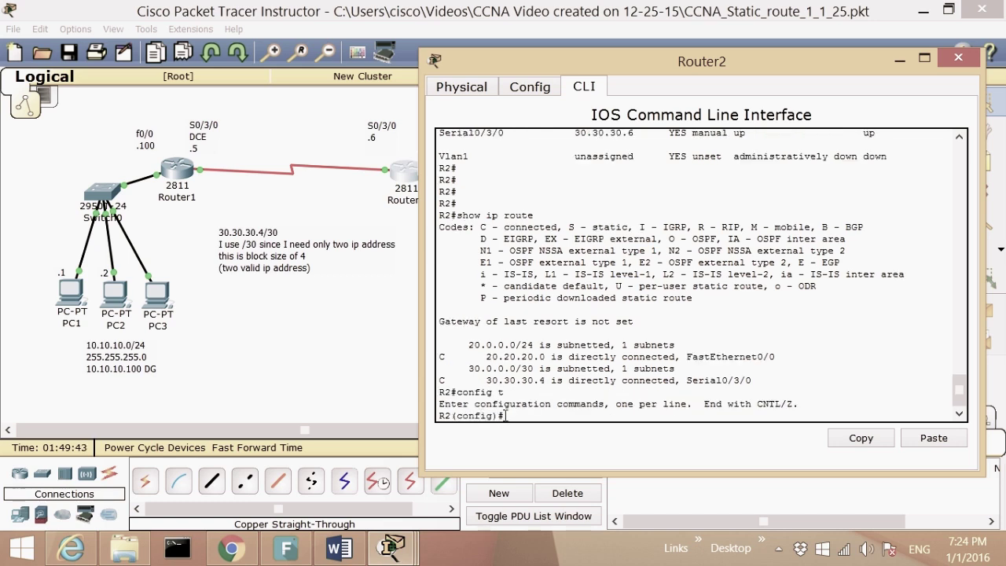
pyautogui.moveTo(486, 380); pyautogui.dragTo(577, 391)
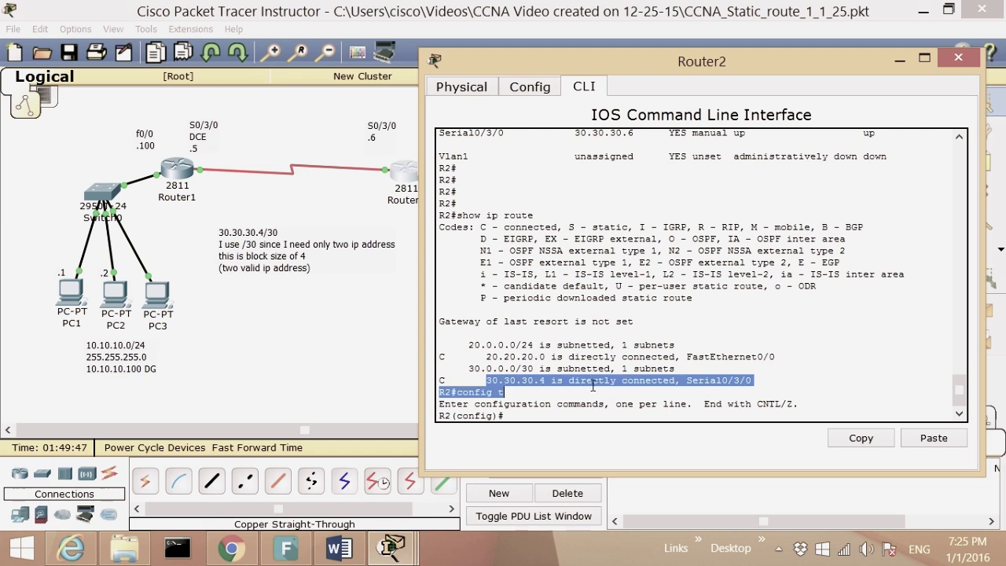
pyautogui.click(532, 417)
# Build ip route 10.10.10.0 255.255.255.0 using ? help, reviewing next-hop and exit-interface options
pyautogui.write('ip')
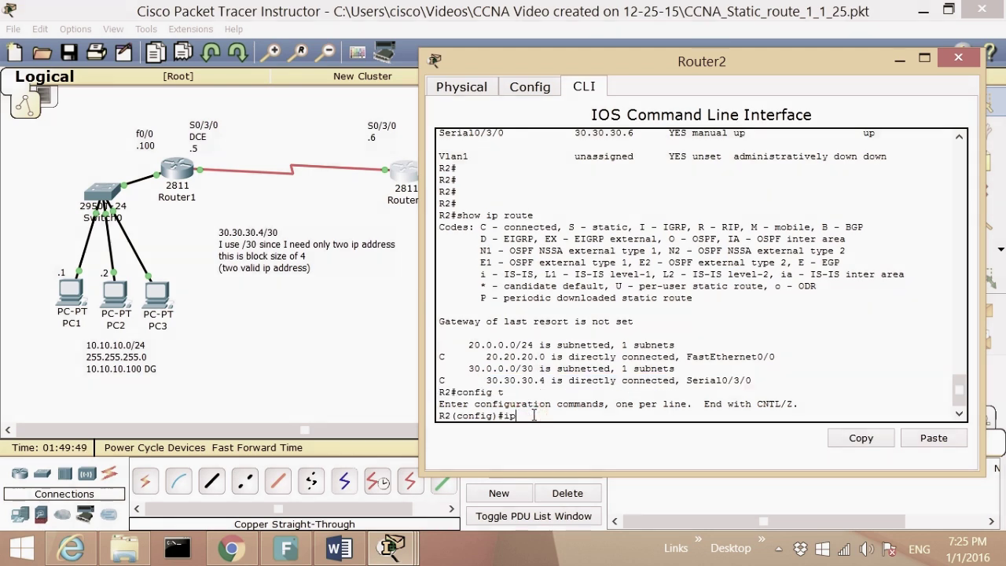
pyautogui.write(' route ?')
pyautogui.moveTo(627, 404); pyautogui.dragTo(506, 404)
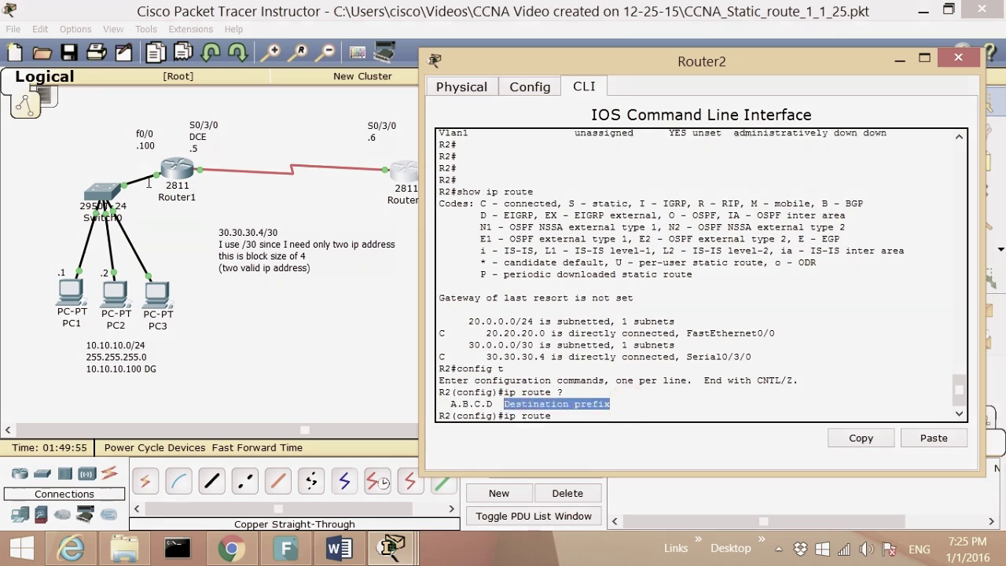
pyautogui.click(560, 417)
pyautogui.write('10.10.10.0 ?')
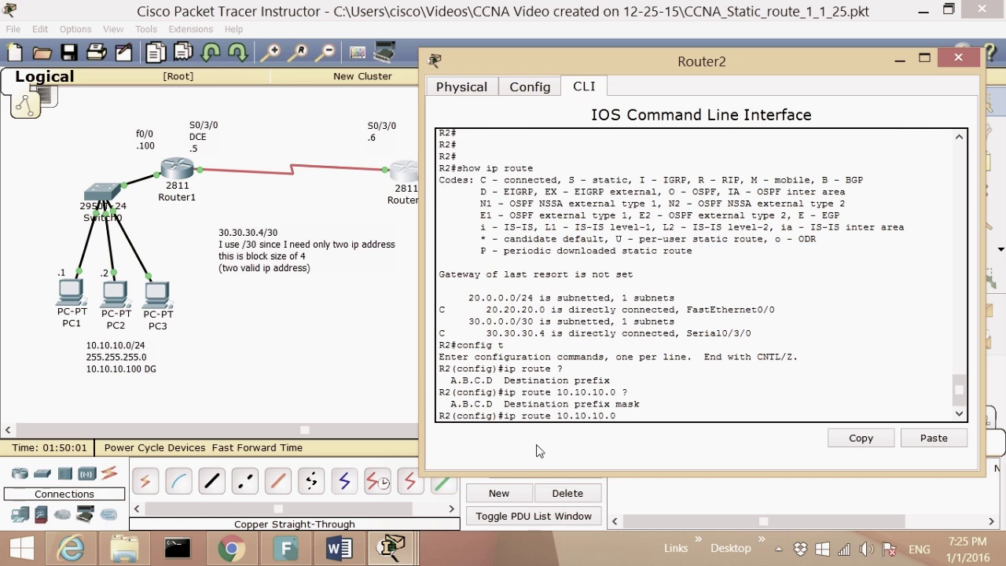
pyautogui.moveTo(640, 404); pyautogui.dragTo(445, 406)
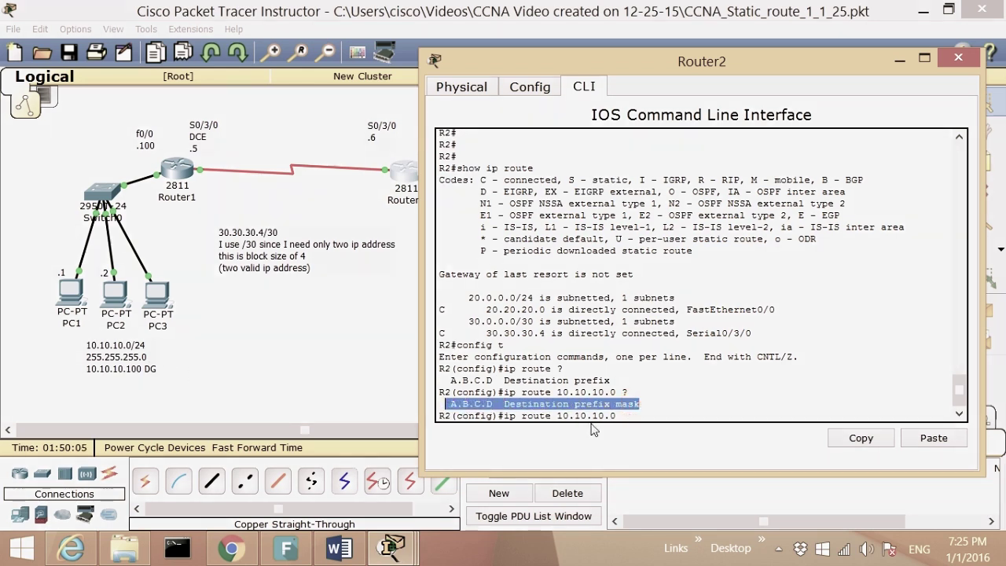
pyautogui.click(634, 417)
pyautogui.write('255.')
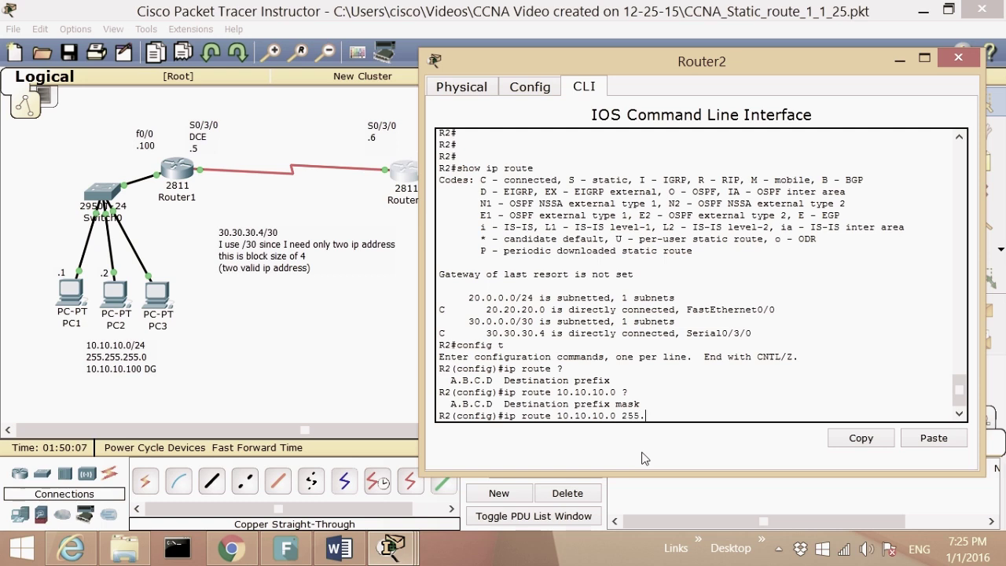
pyautogui.write('255.255.0 ?')
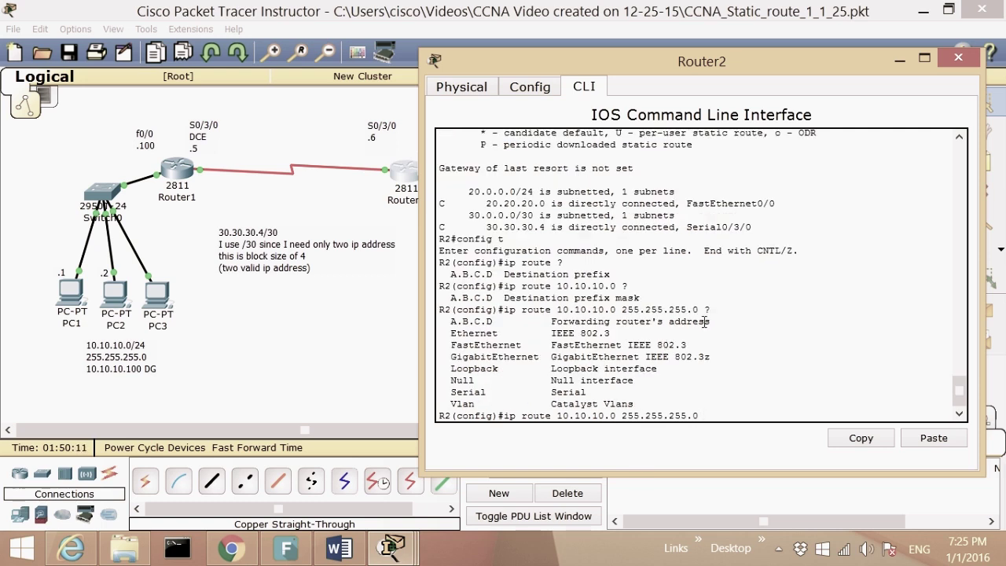
pyautogui.moveTo(725, 321); pyautogui.dragTo(445, 319)
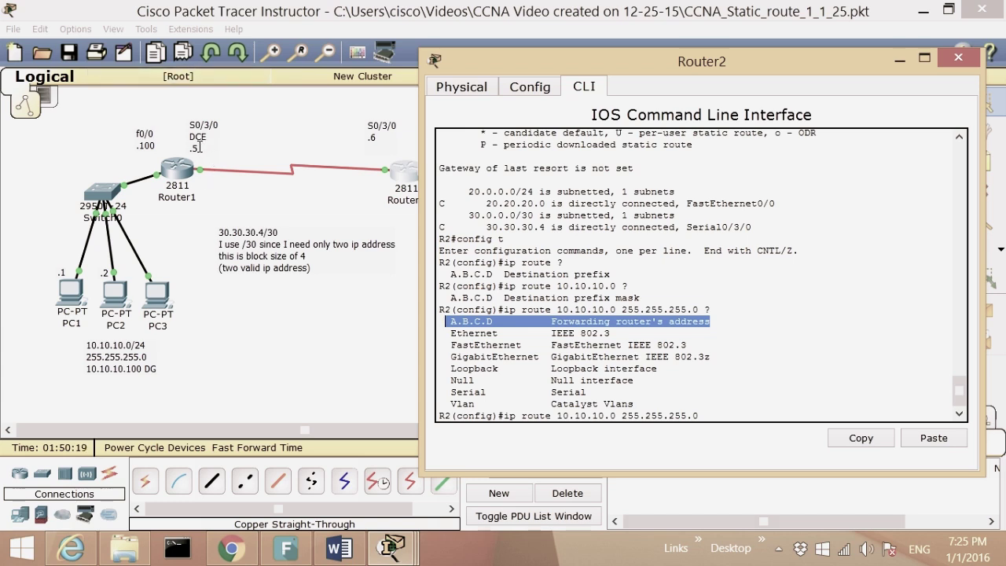
pyautogui.moveTo(452, 393); pyautogui.dragTo(497, 393)
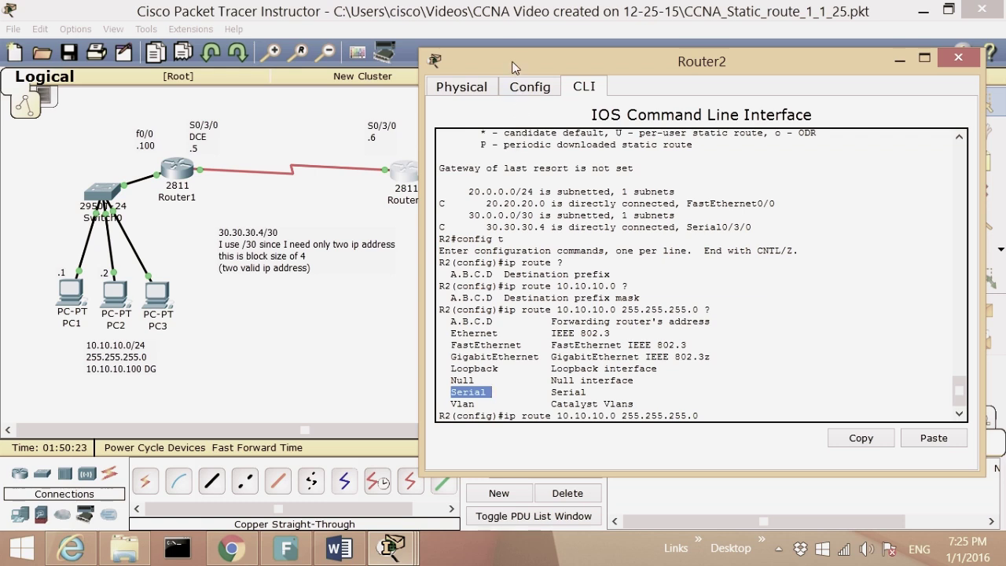
pyautogui.moveTo(510, 57); pyautogui.dragTo(574, 52)
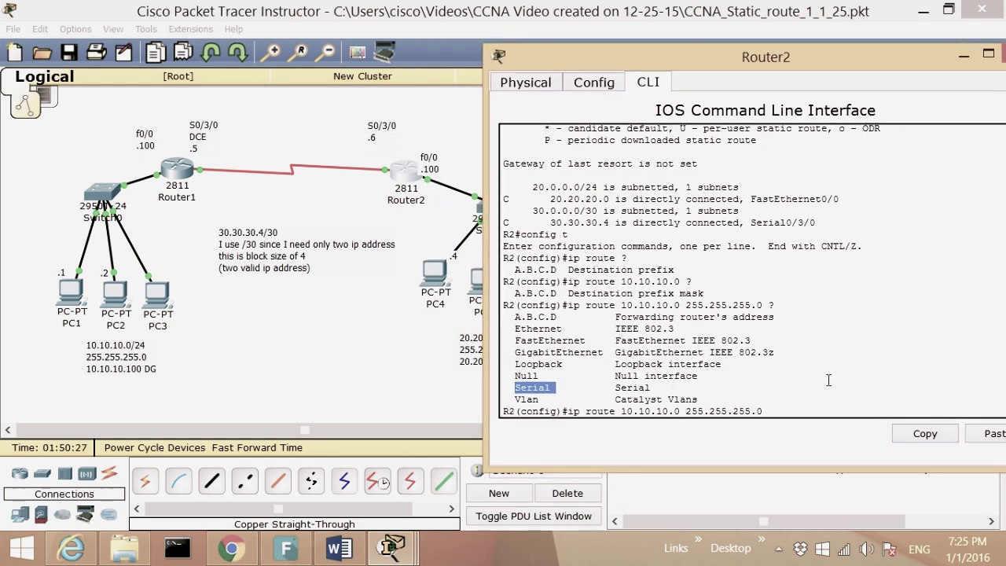
# Finish the route out Serial0/3/0, leave configuration mode with Ctrl+Z, and request show run
pyautogui.click(789, 413)
pyautogui.write('s0/3/0')
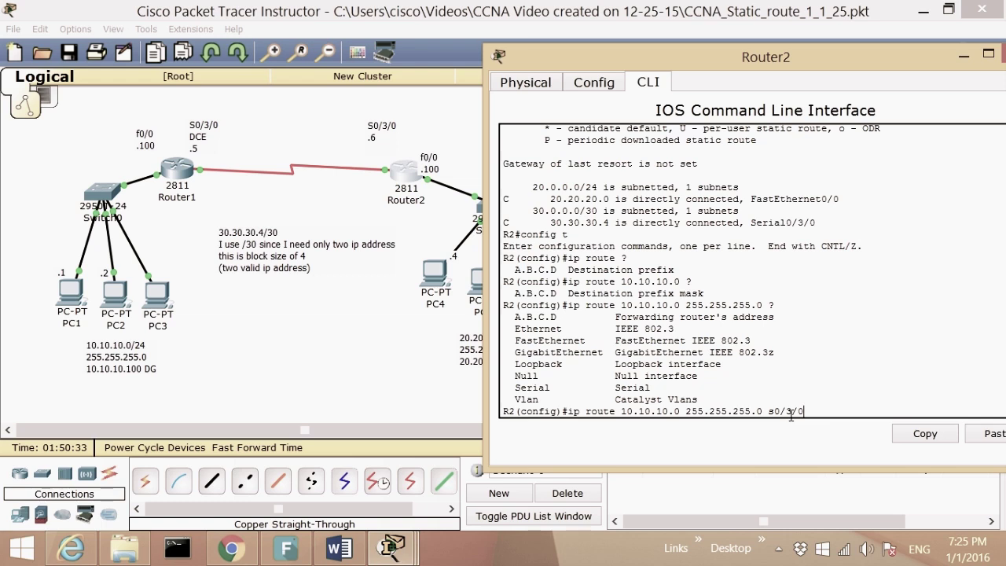
pyautogui.press('Return')
pyautogui.hotkey('ctrl', 'z')
pyautogui.press('Return')
pyautogui.press('Return')
pyautogui.press('Return')
pyautogui.write('show run')
pyautogui.press('Return')
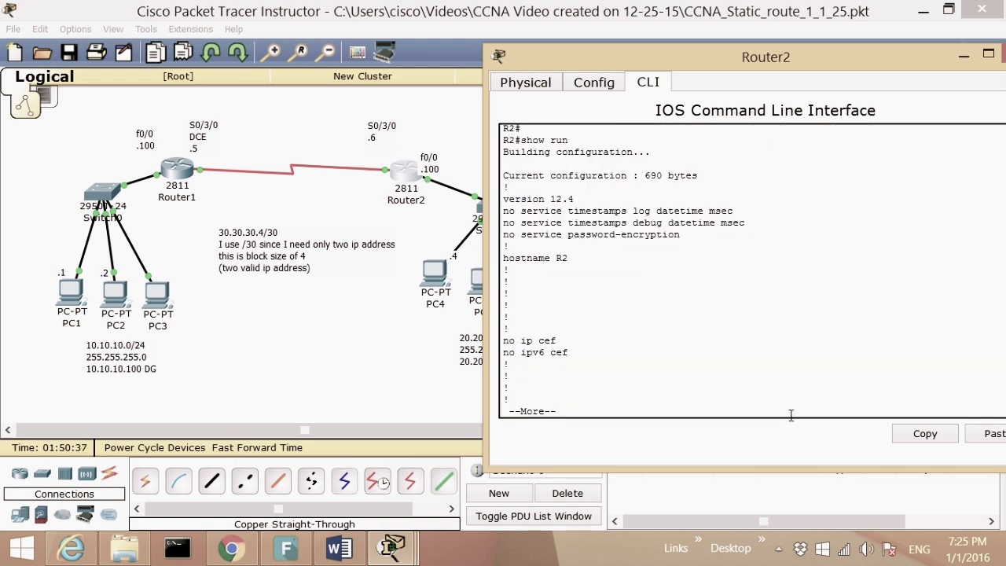
pyautogui.press('space')
pyautogui.press('space')
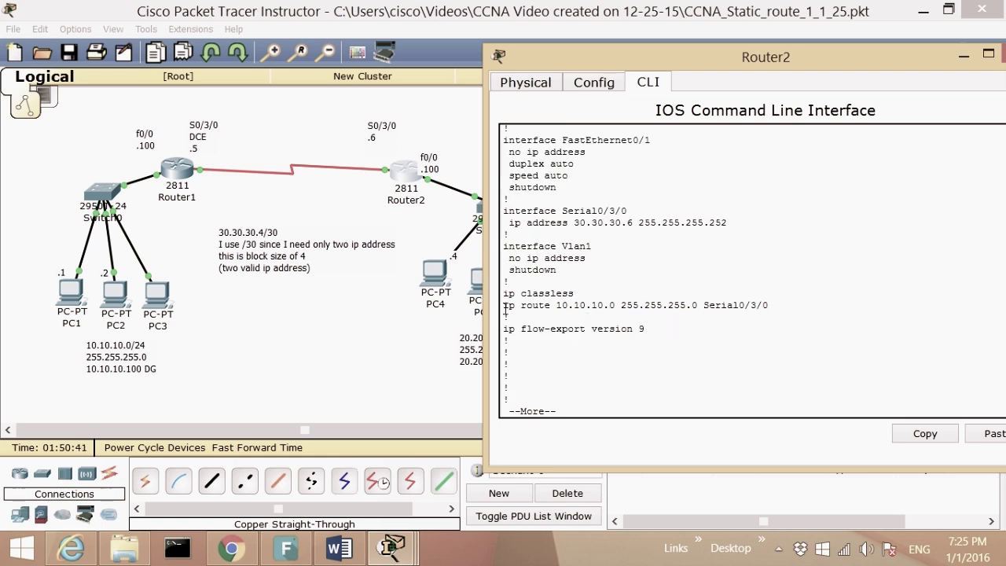
pyautogui.press('space')
pyautogui.moveTo(523, 410); pyautogui.dragTo(495, 404)
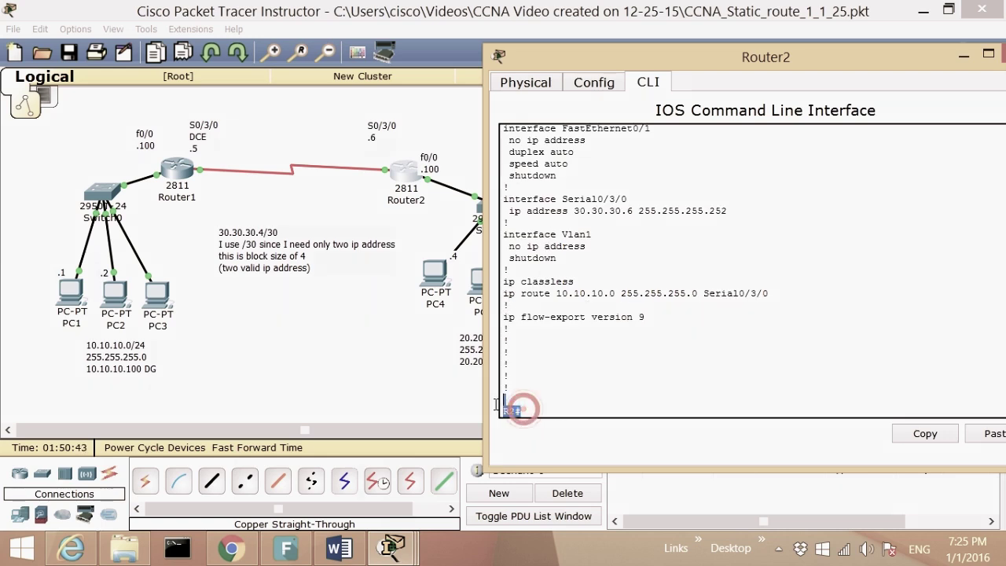
pyautogui.moveTo(556, 295); pyautogui.dragTo(776, 296)
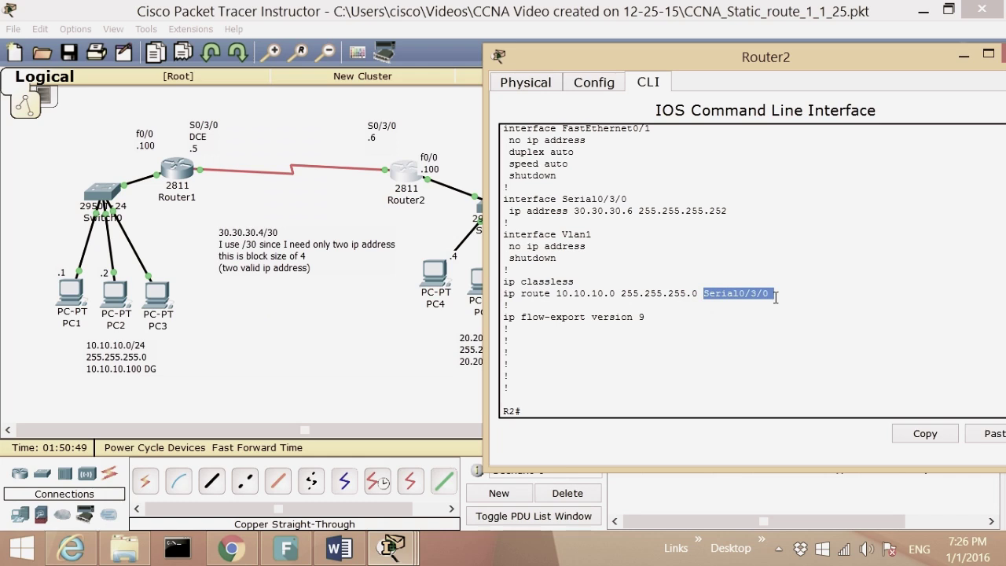
pyautogui.click(632, 403)
pyautogui.write('show ')
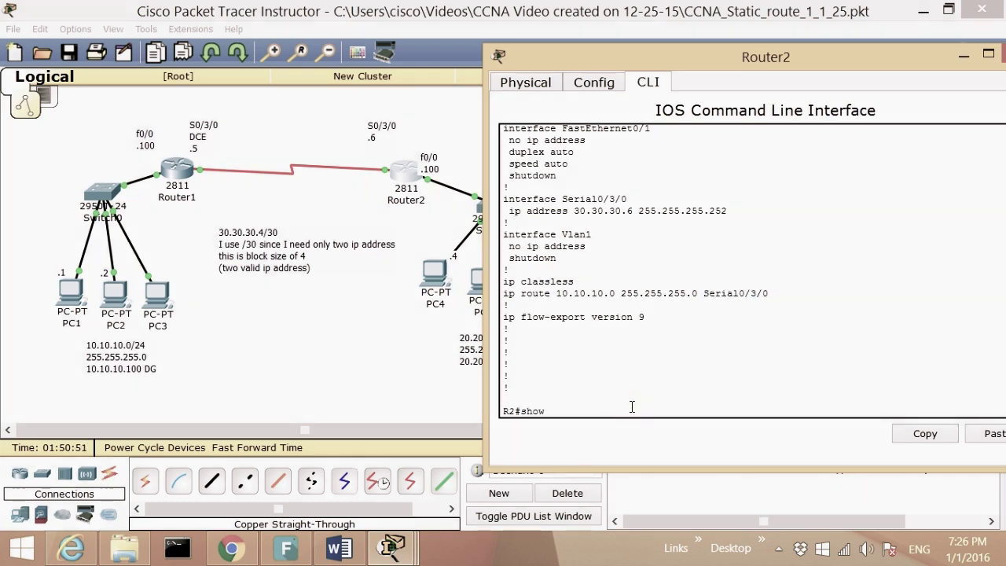
pyautogui.write('ip route')
pyautogui.press('Return')
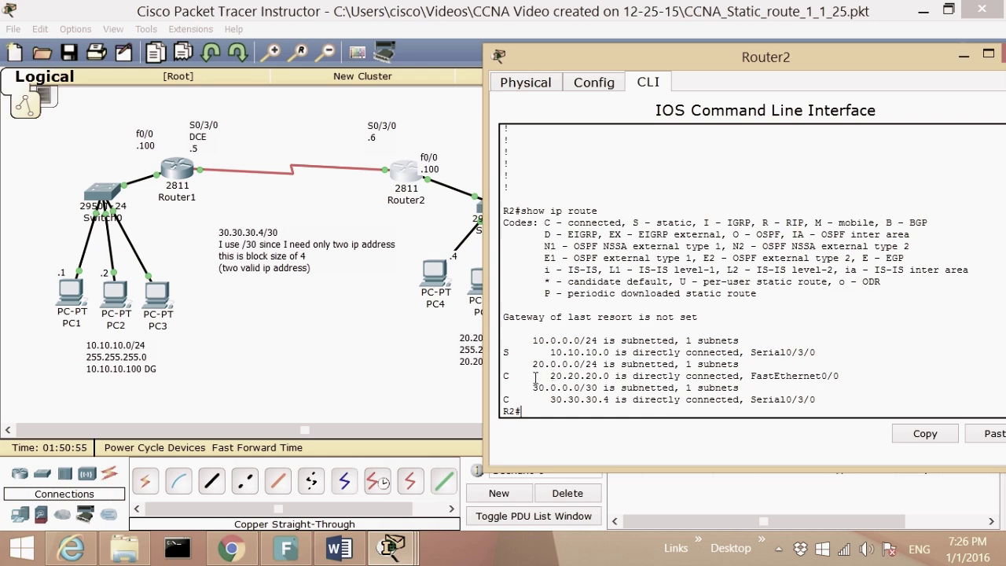
pyautogui.moveTo(527, 341); pyautogui.dragTo(612, 340)
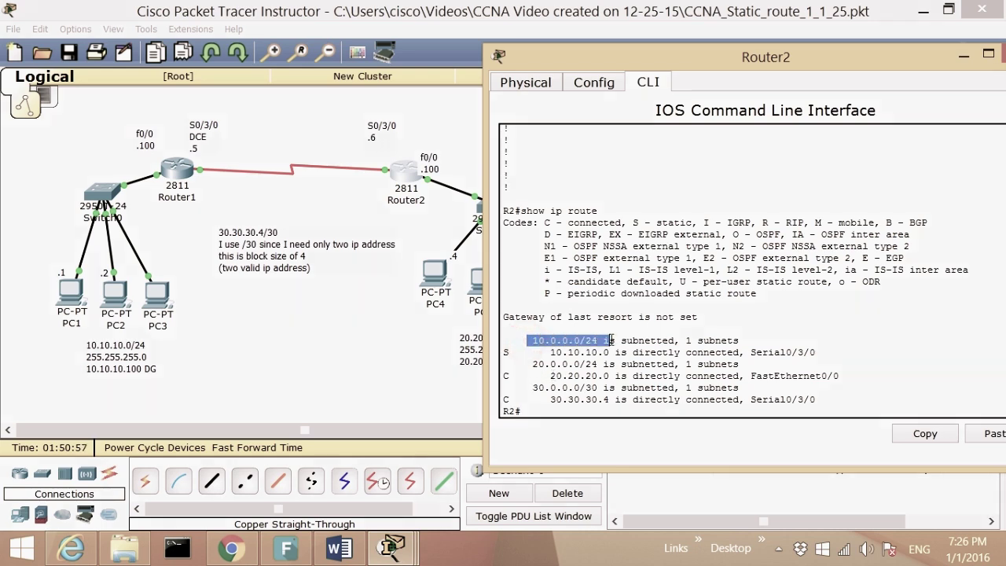
pyautogui.moveTo(527, 352); pyautogui.dragTo(503, 353)
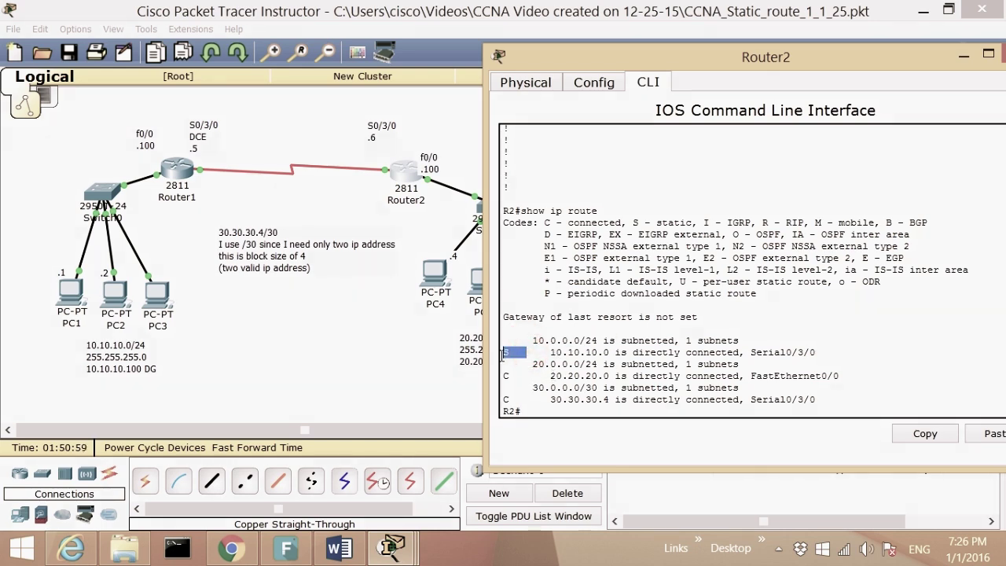
pyautogui.moveTo(543, 379); pyautogui.dragTo(580, 400)
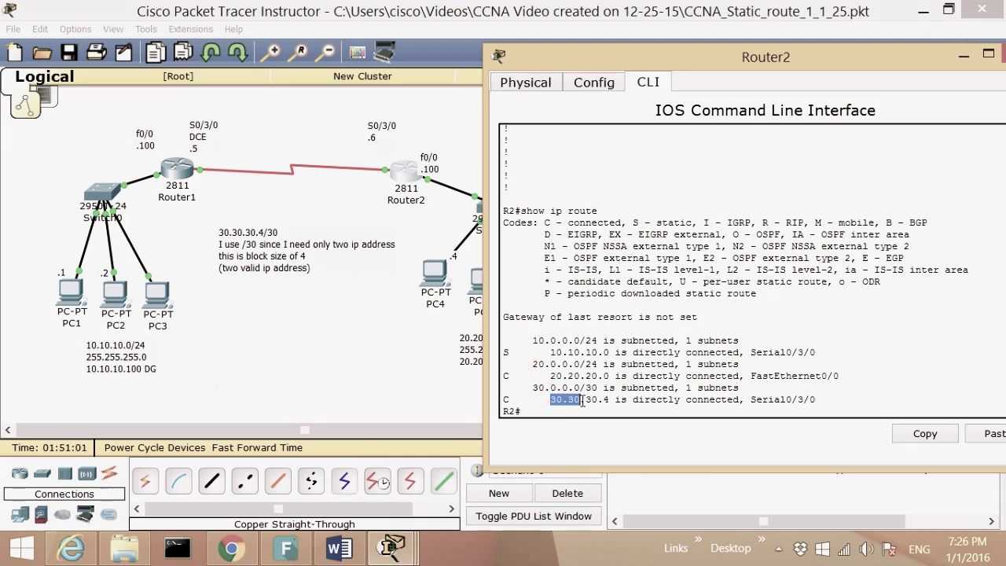
pyautogui.click(532, 417)
# Re-run ping 20.20.20.4 from PC1 and get 4 of 4 replies with 0% loss
pyautogui.click(77, 298)
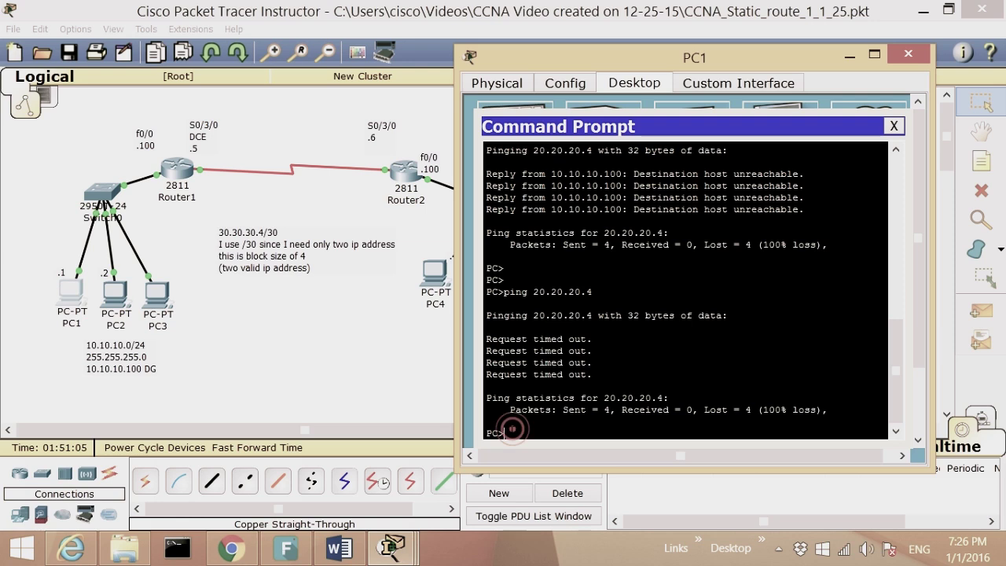
pyautogui.click(512, 428)
pyautogui.press('Return')
pyautogui.press('Return')
pyautogui.press('Up')
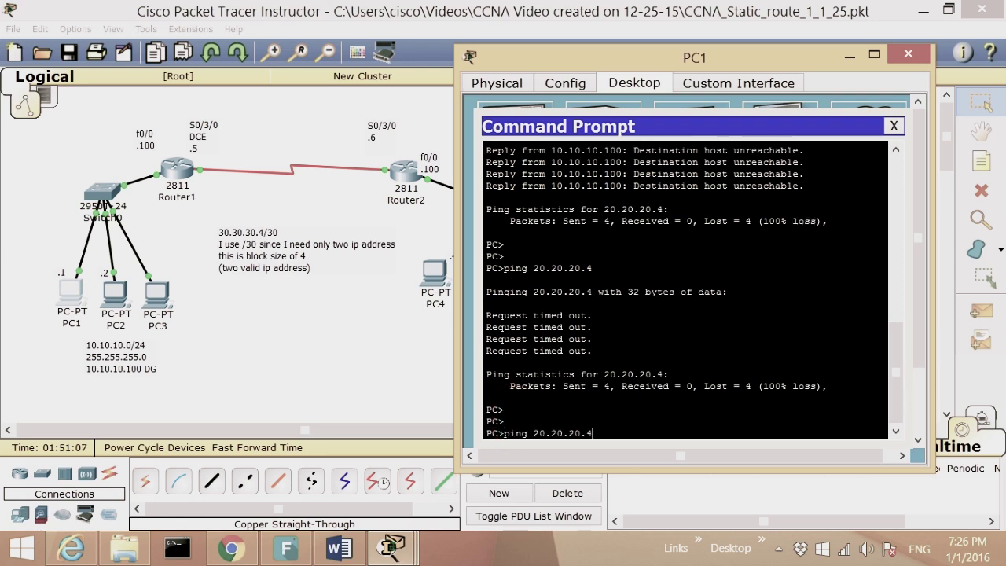
pyautogui.press('Return')
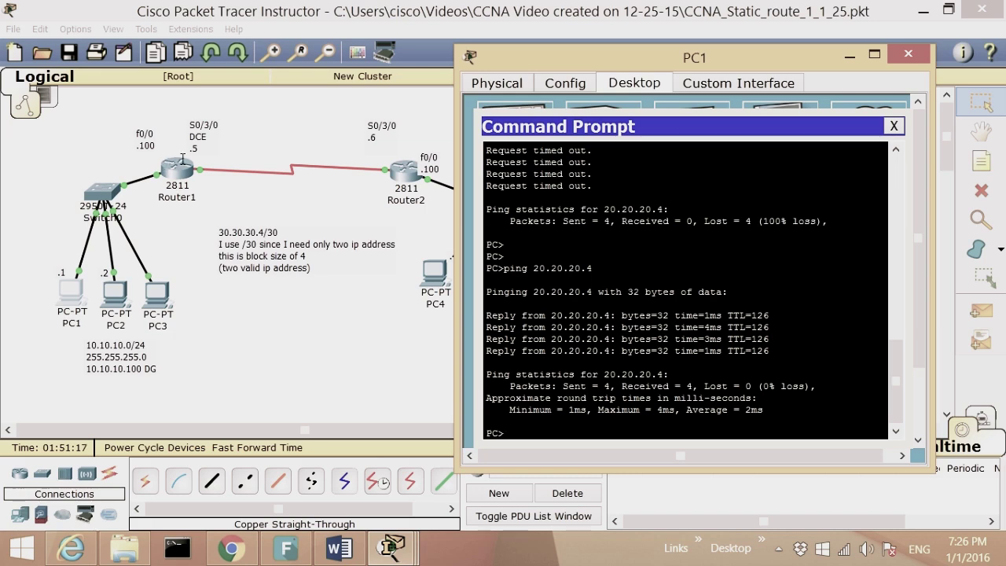
pyautogui.moveTo(524, 46); pyautogui.dragTo(735, 138)
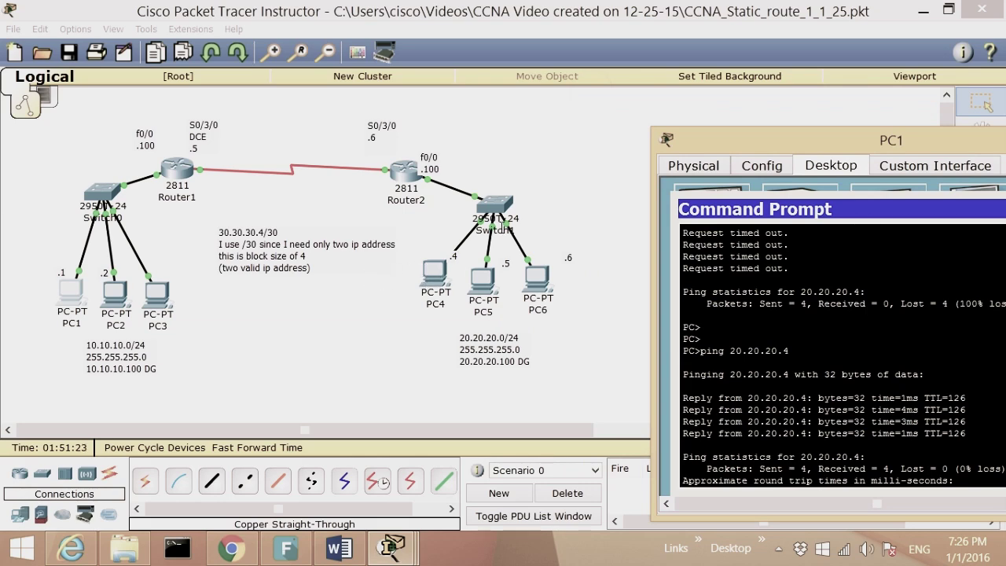
pyautogui.moveTo(690, 141); pyautogui.dragTo(406, 36)
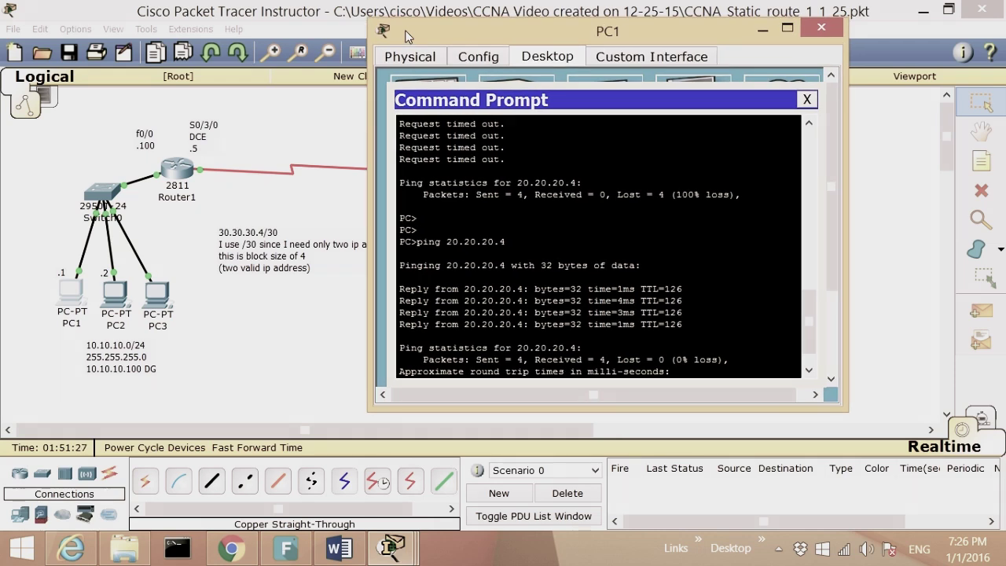
pyautogui.moveTo(406, 37); pyautogui.dragTo(399, 45)
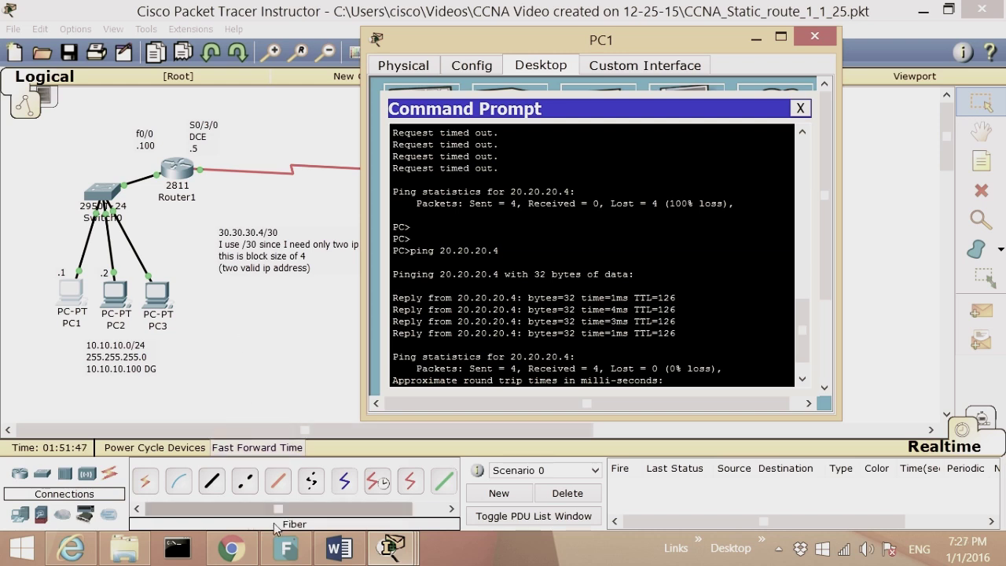
pyautogui.click(245, 548)
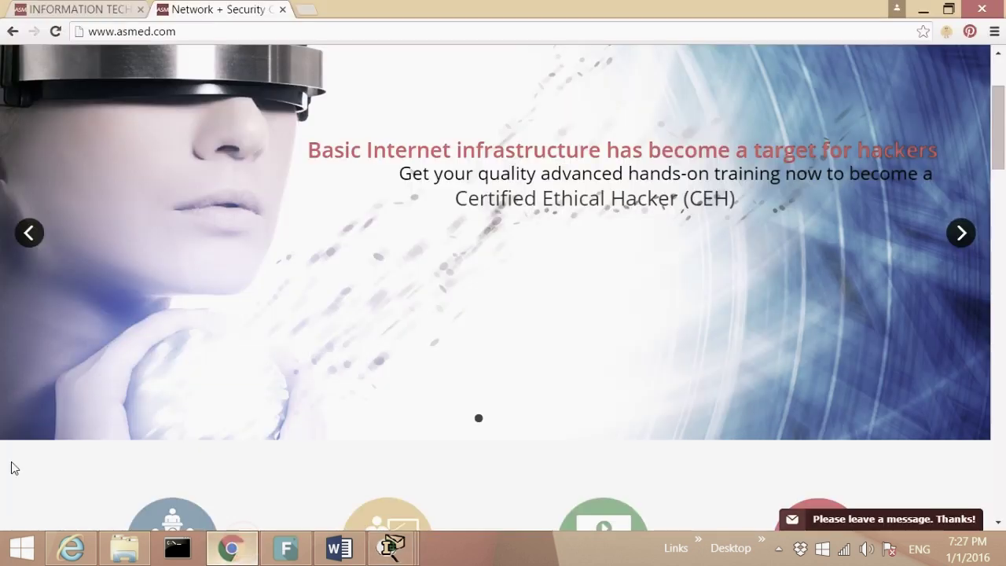
pyautogui.moveTo(207, 36); pyautogui.dragTo(75, 35)
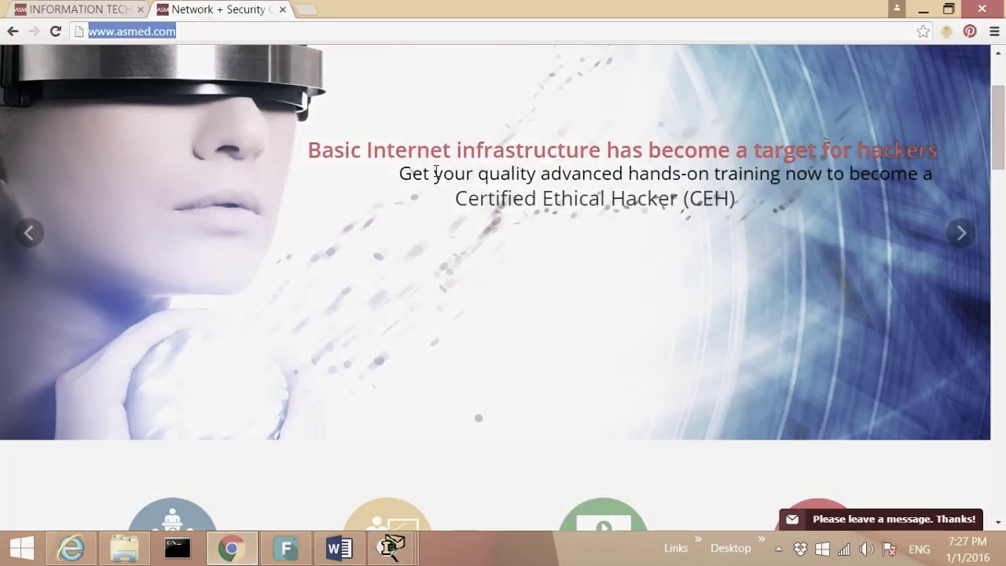
pyautogui.scroll(2, 441, 197)
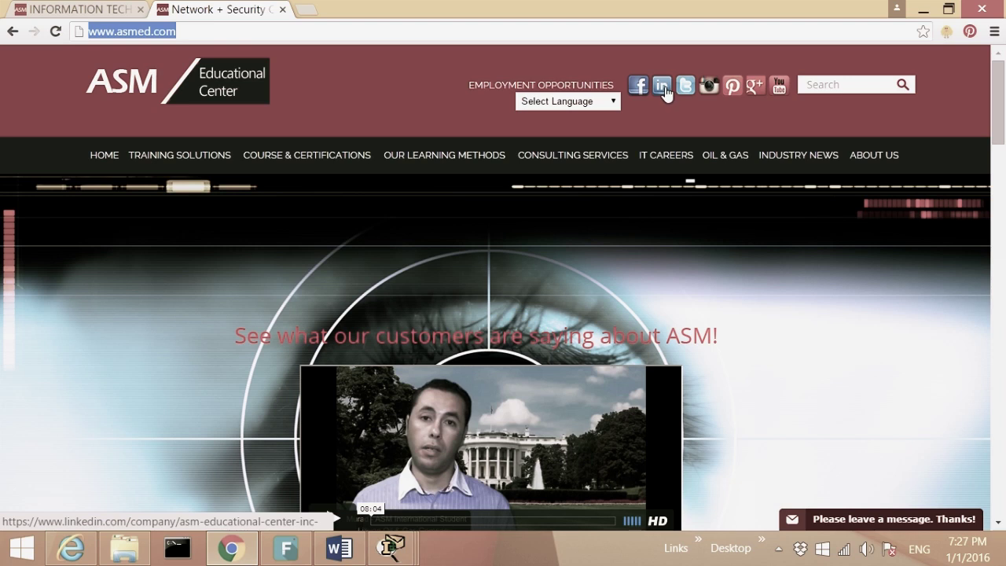
pyautogui.click(754, 93)
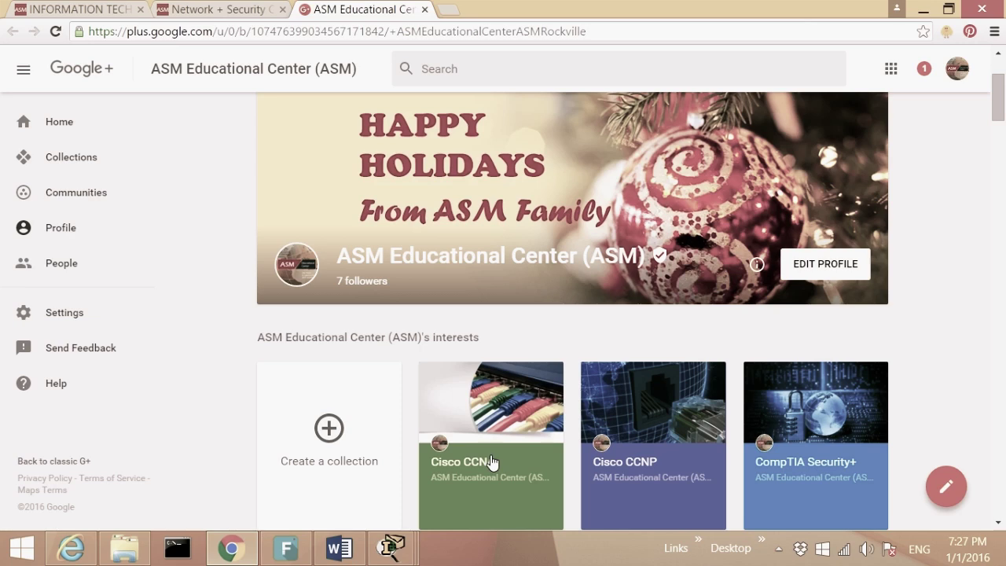
# Open ASM's Cisco CCNA collection on Google+, scroll its posts, then return to asmed.com
pyautogui.scroll(-1, 676, 460)
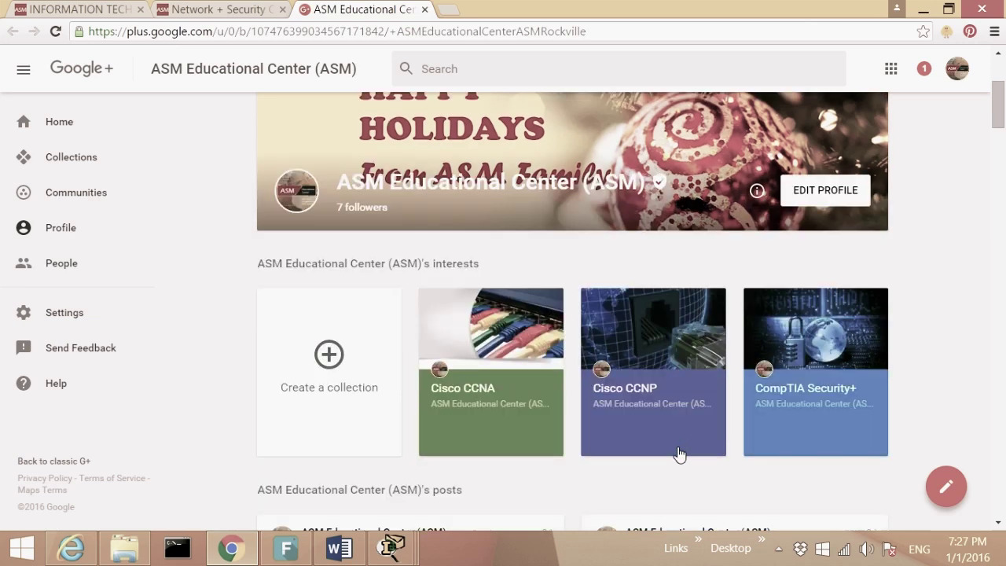
pyautogui.click(466, 391)
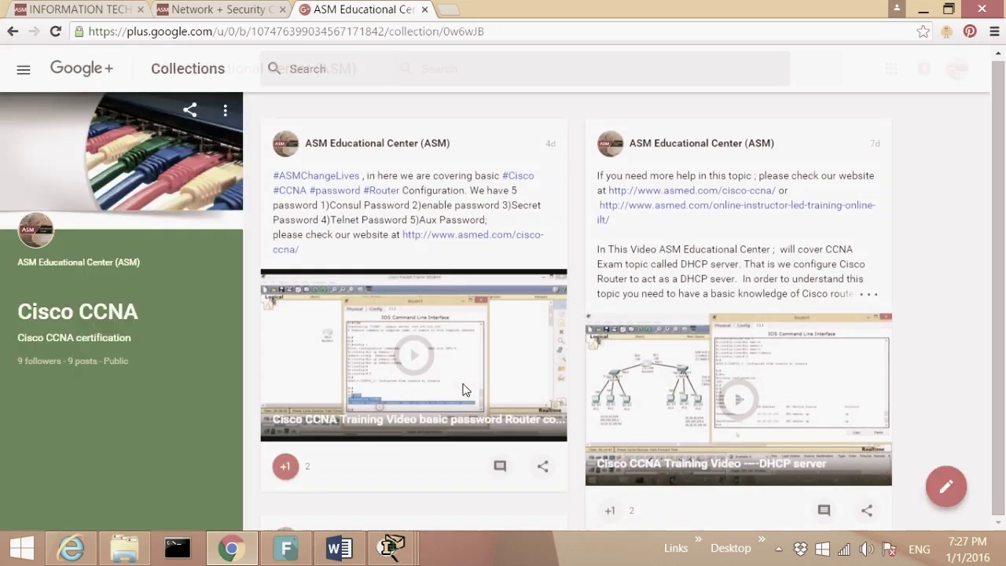
pyautogui.scroll(-5, 775, 378)
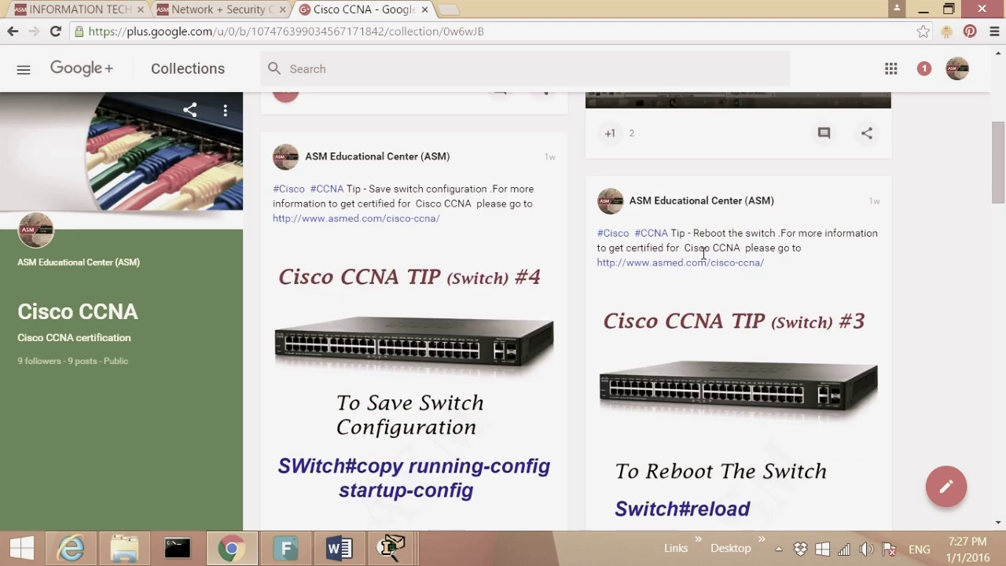
pyautogui.click(221, 16)
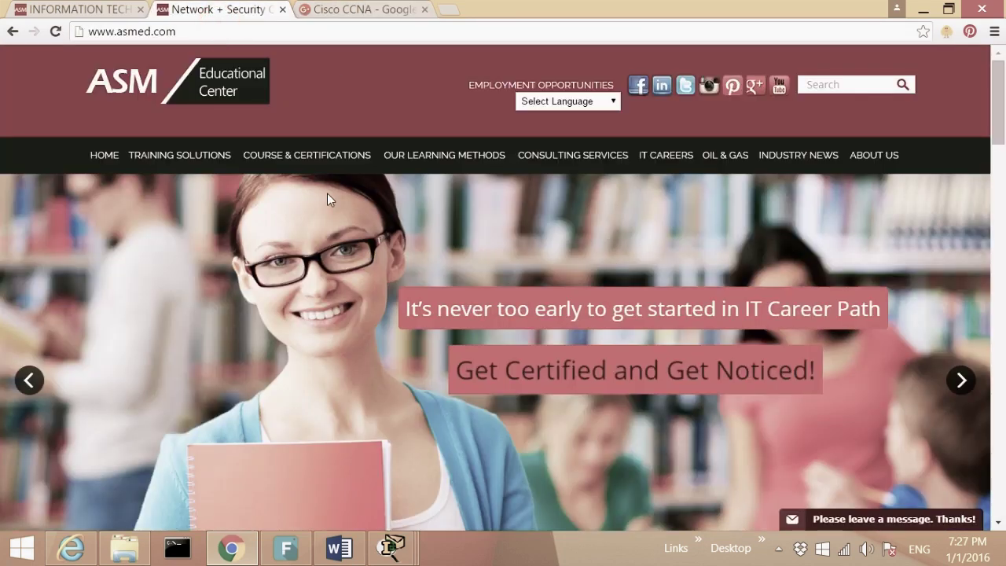
# Go to IT COURSES on asmed.com and open the Cisco CCNA Routing and Switching (R&S) page
pyautogui.moveTo(170, 167)
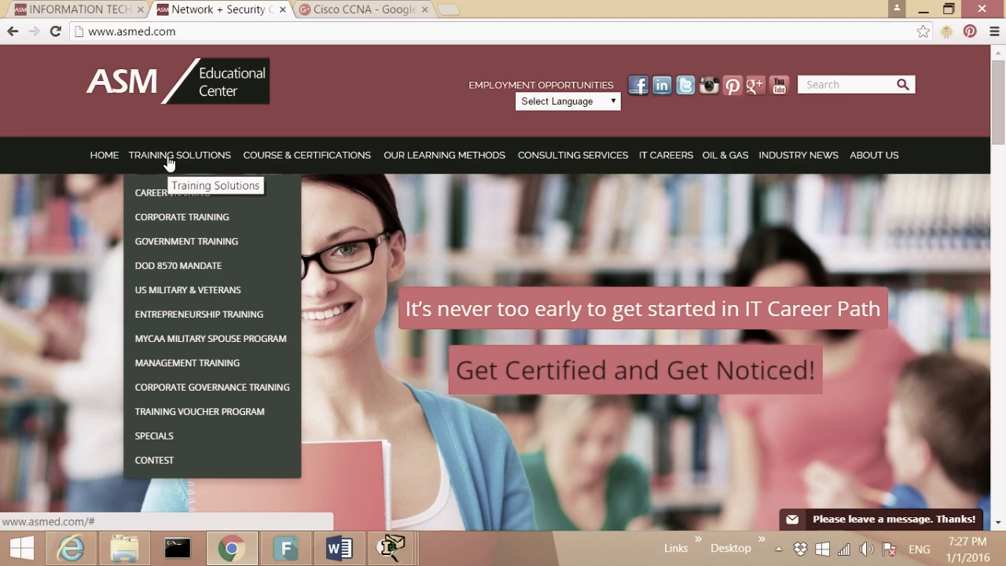
pyautogui.scroll(-7, 424, 204)
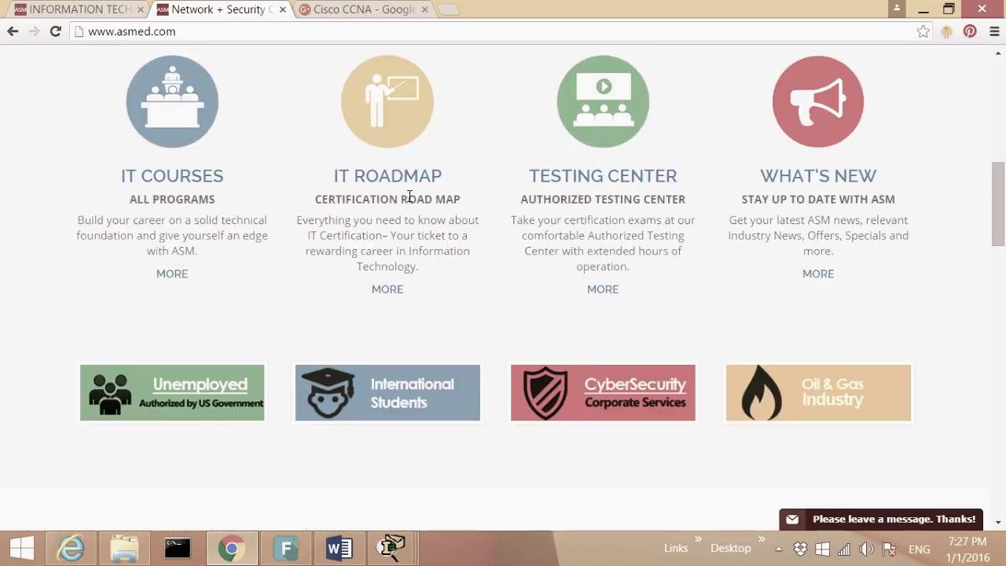
pyautogui.click(163, 184)
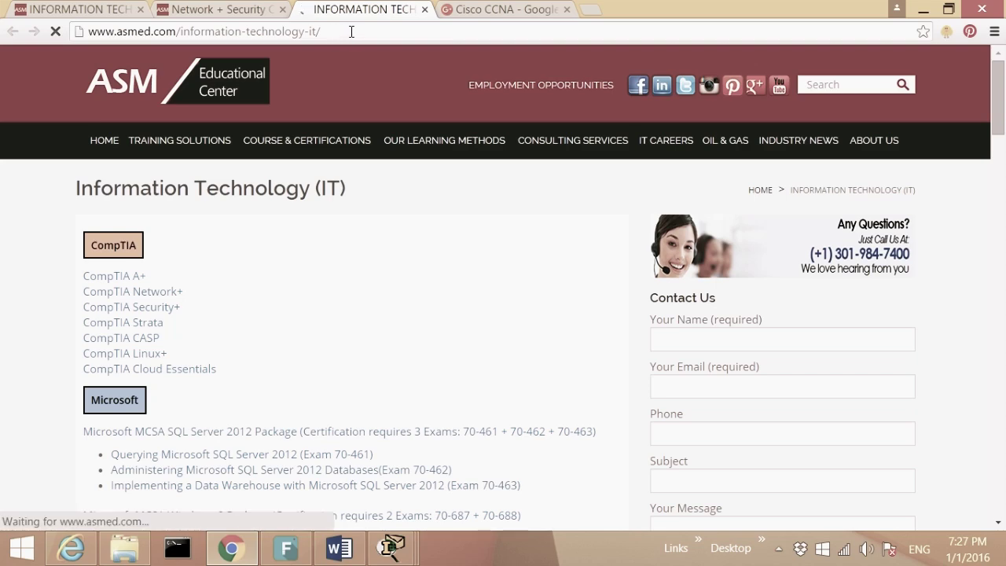
pyautogui.click(351, 32)
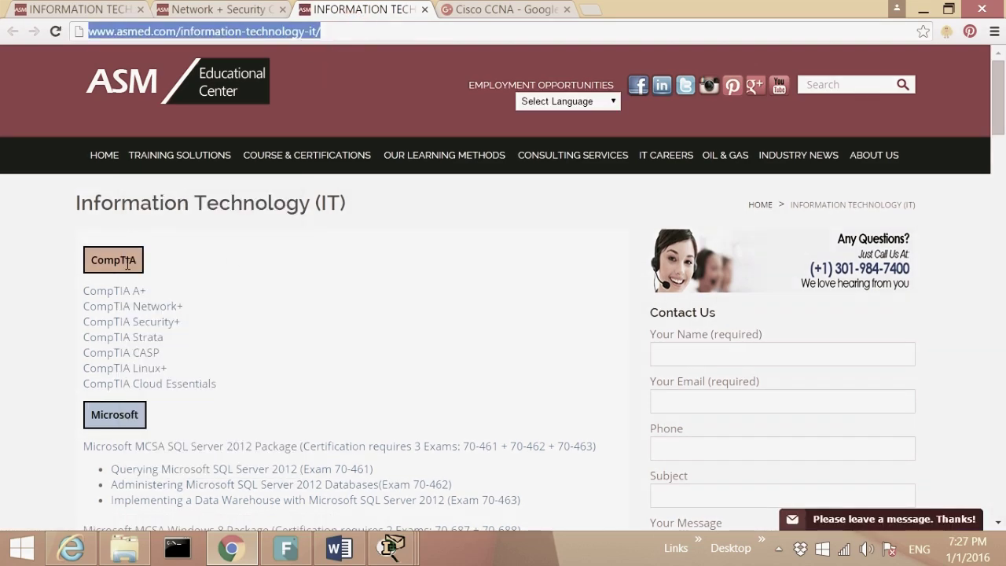
pyautogui.scroll(-1, 335, 323)
pyautogui.scroll(-2, 328, 334)
pyautogui.scroll(2, 328, 332)
pyautogui.scroll(-2, 264, 279)
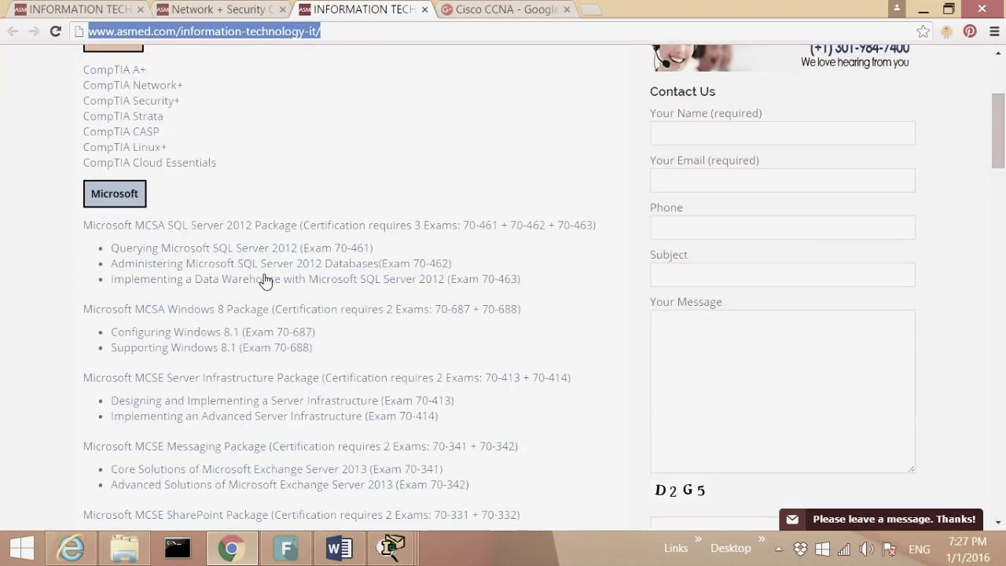
pyautogui.scroll(-5, 265, 332)
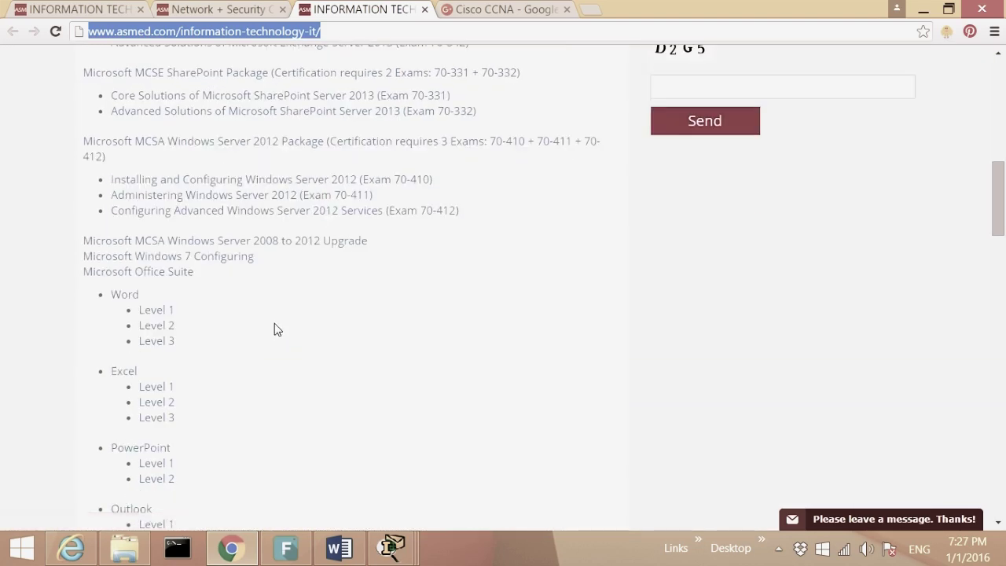
pyautogui.scroll(-6, 275, 327)
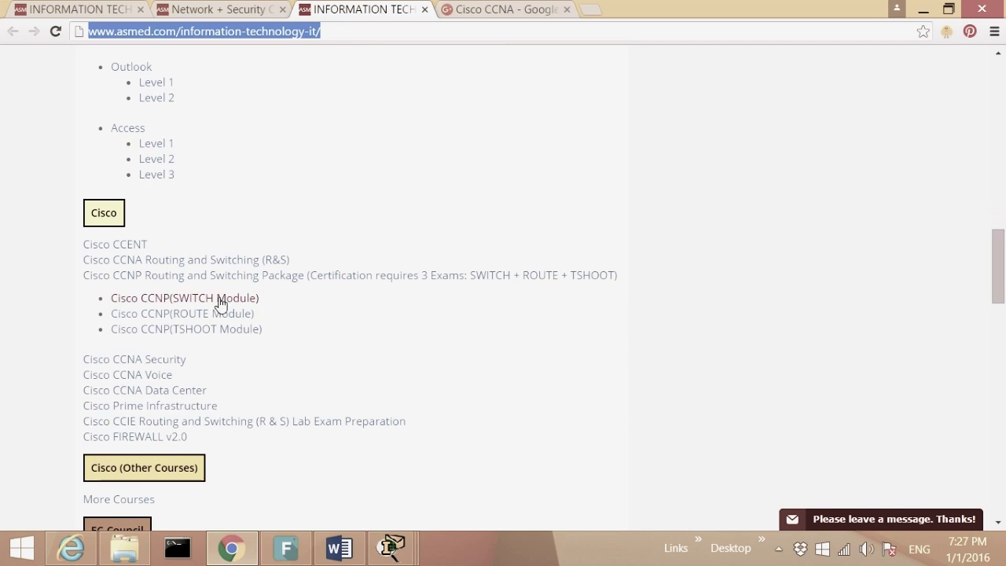
pyautogui.click(156, 260)
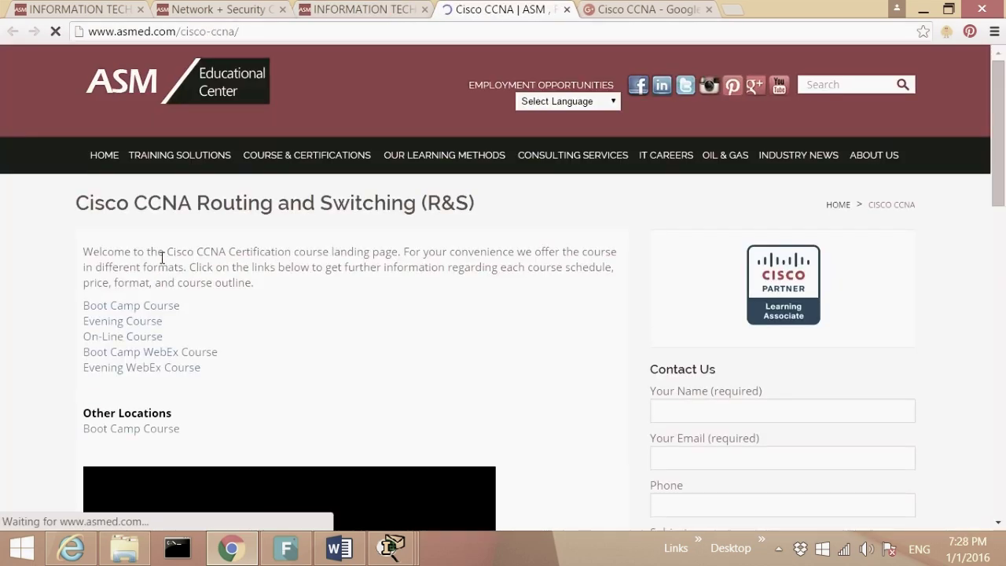
# Highlight the Boot Camp, Evening, On-Line, WebEx and Evening WebEx course options
pyautogui.moveTo(198, 309); pyautogui.dragTo(112, 326)
pyautogui.moveTo(171, 338); pyautogui.dragTo(118, 353)
pyautogui.moveTo(231, 352); pyautogui.dragTo(147, 358)
pyautogui.moveTo(207, 368); pyautogui.dragTo(134, 367)
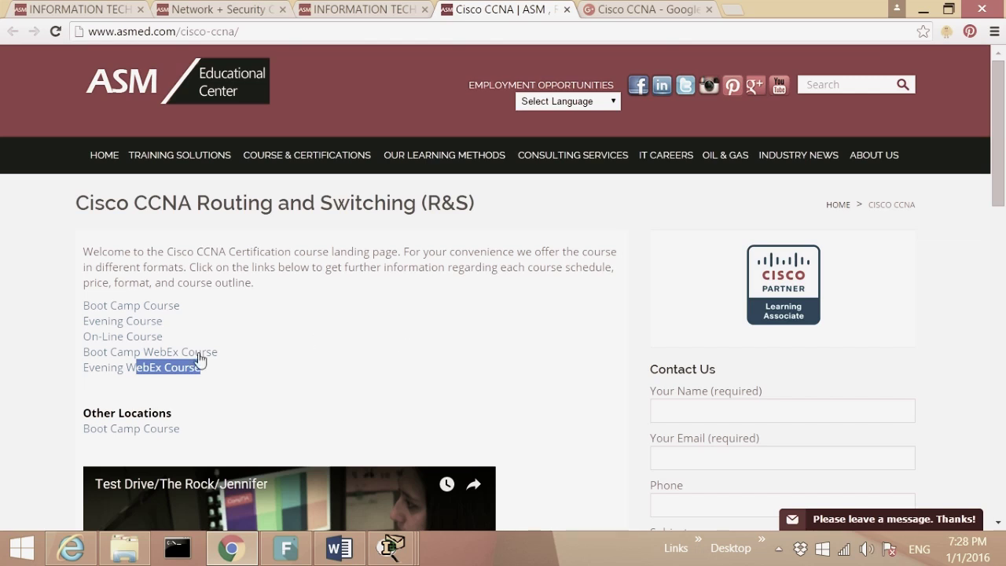
# Bring Router1's routing table with the static 20.20.20.0 route back over the browser
pyautogui.moveTo(281, 176)
pyautogui.moveTo(391, 546)
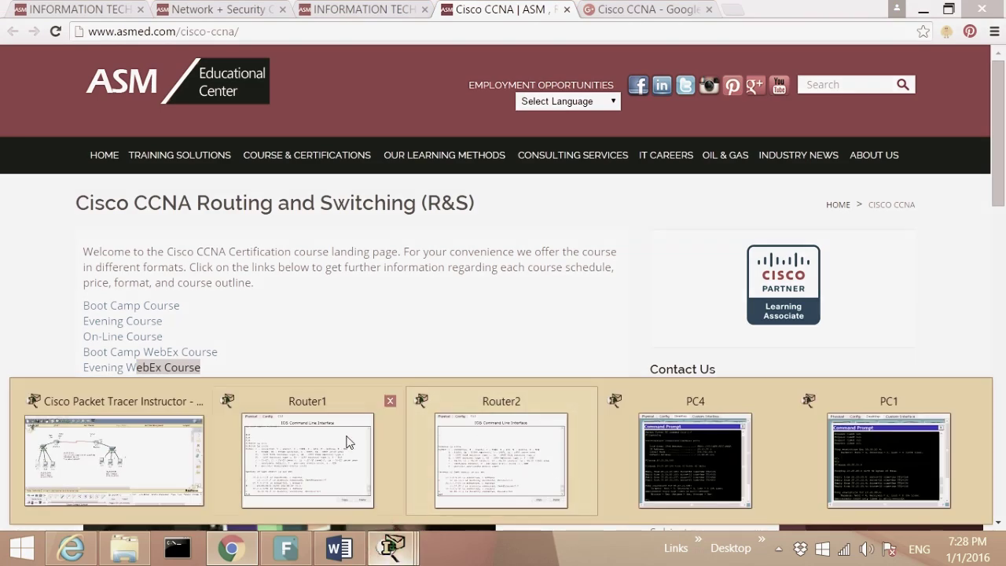
pyautogui.click(322, 436)
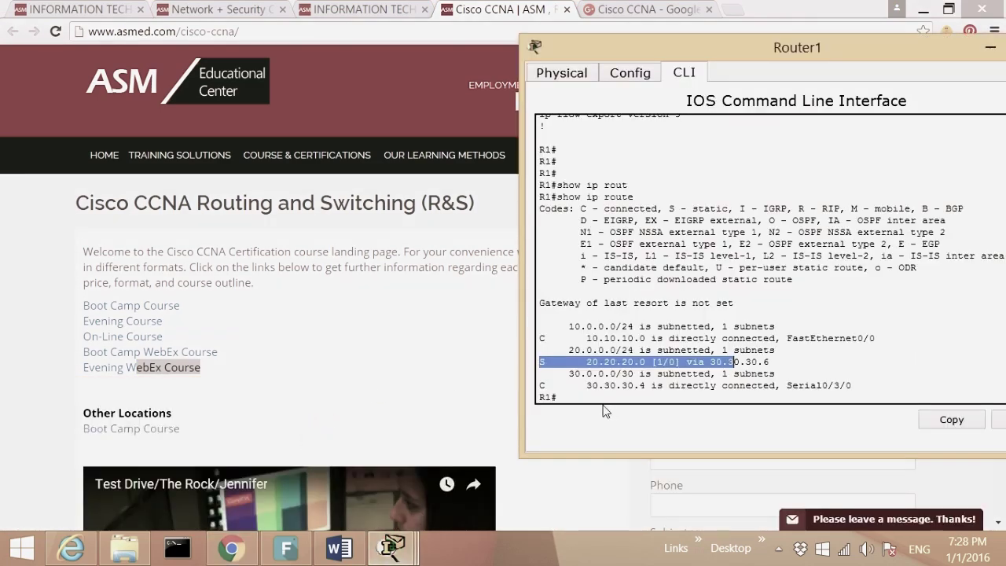
pyautogui.click(586, 398)
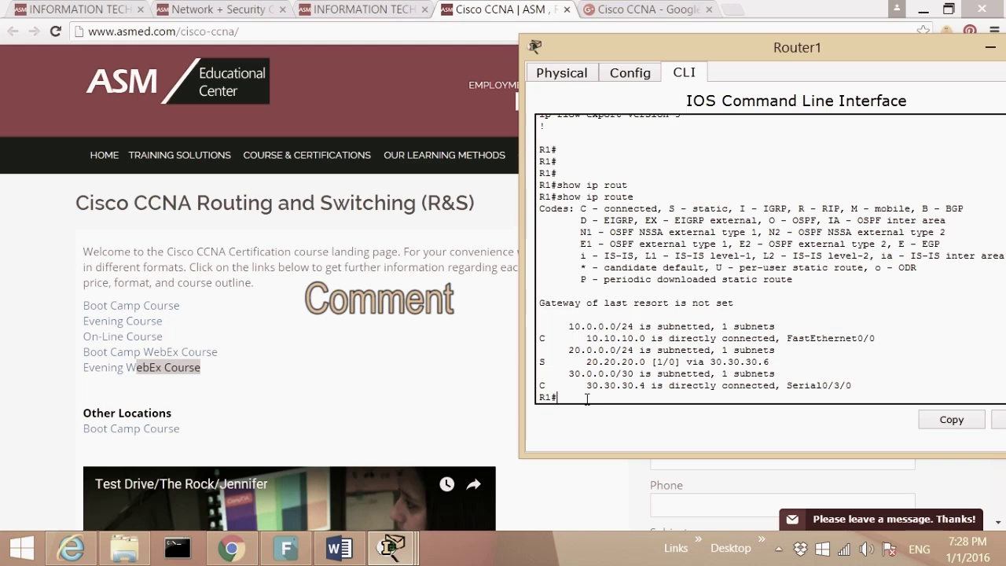